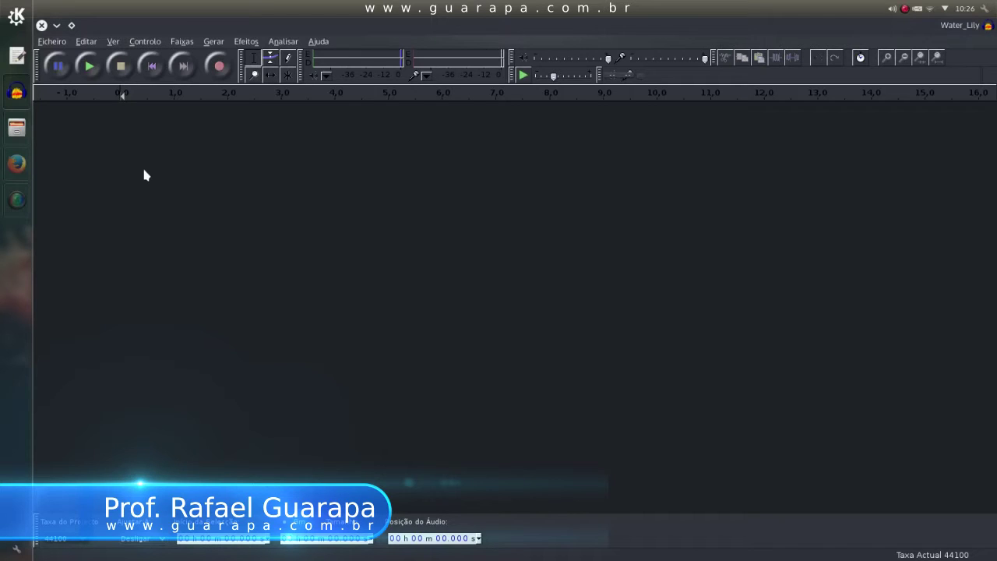
click(254, 45)
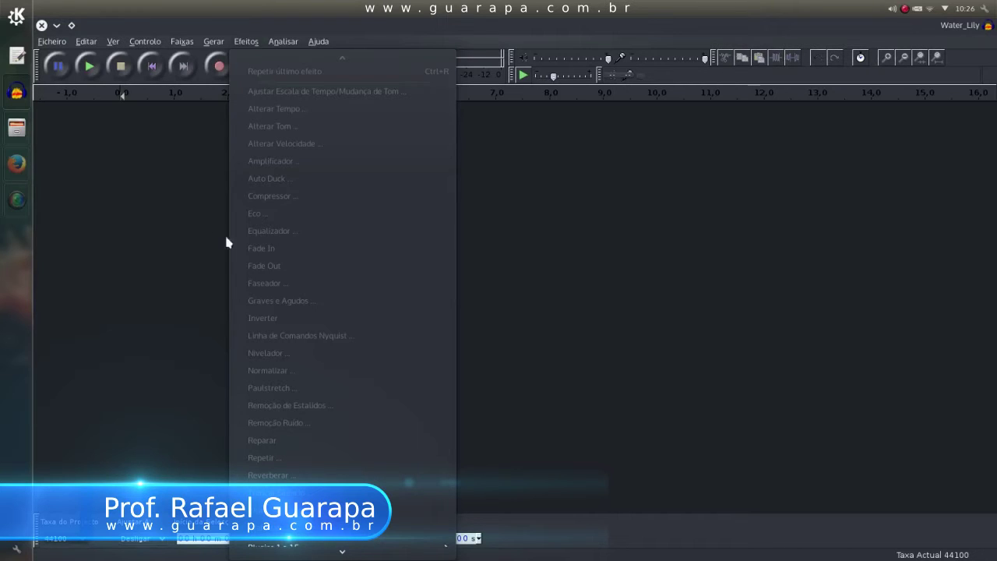
click(156, 194)
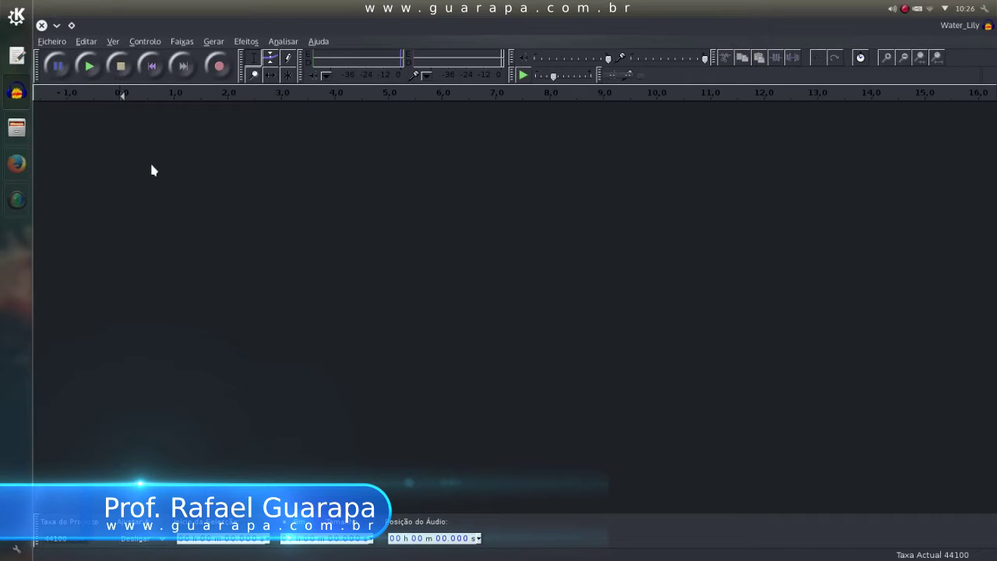
Switch to Dolphin, bring Water_Lily.mp3 from the Musicas-gratuitas folder into Audacity, and remove the imported track
click(8, 129)
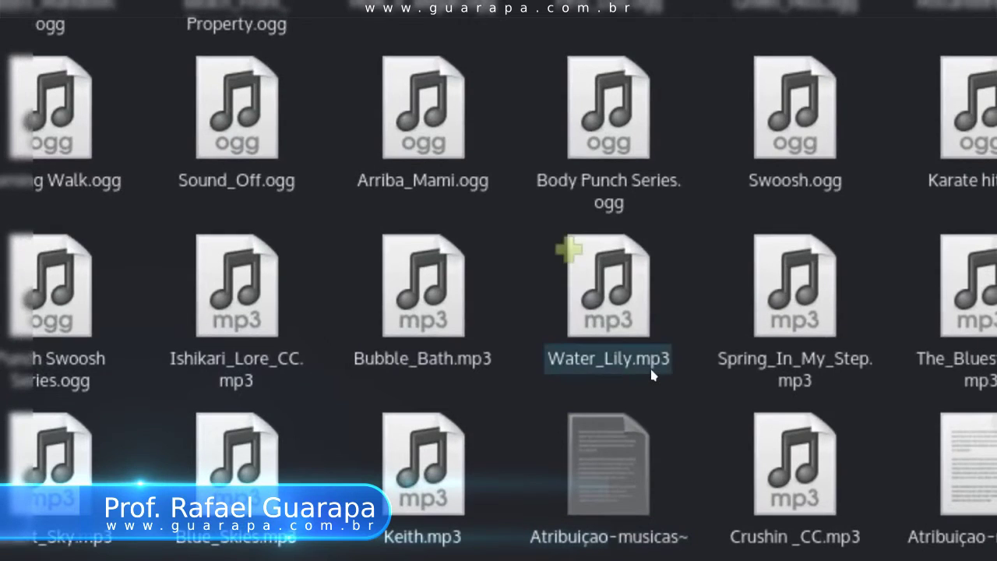
click(659, 347)
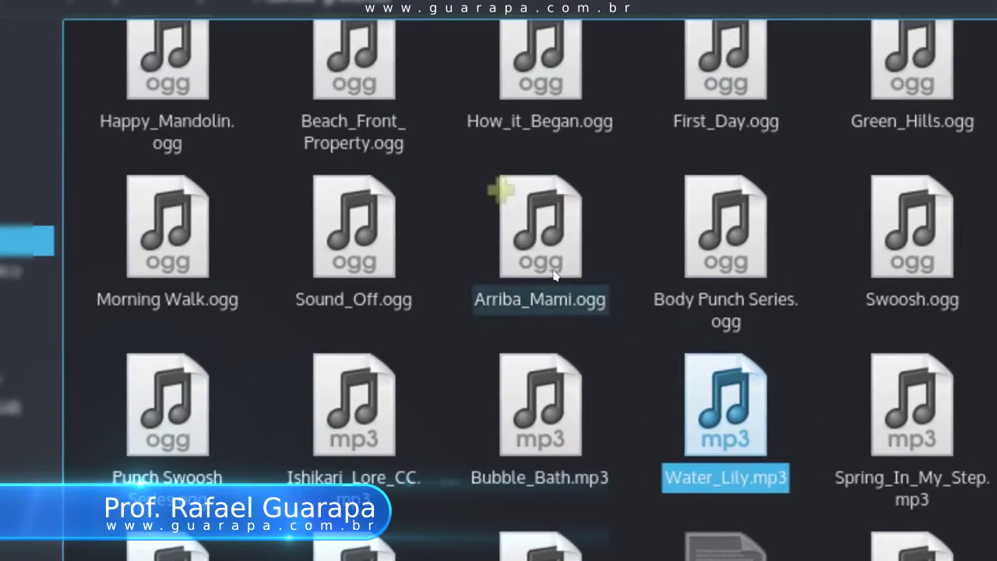
click(448, 187)
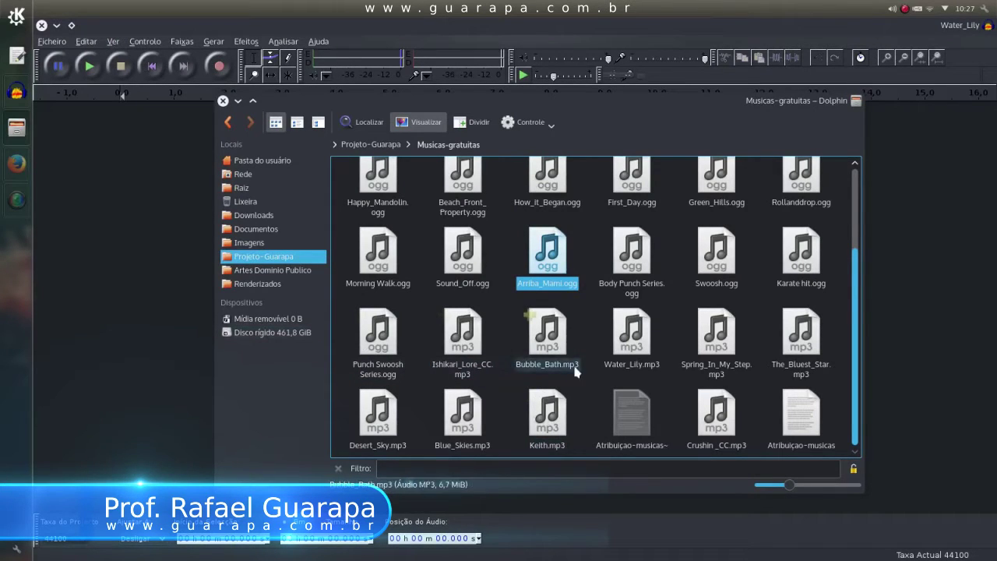
click(637, 360)
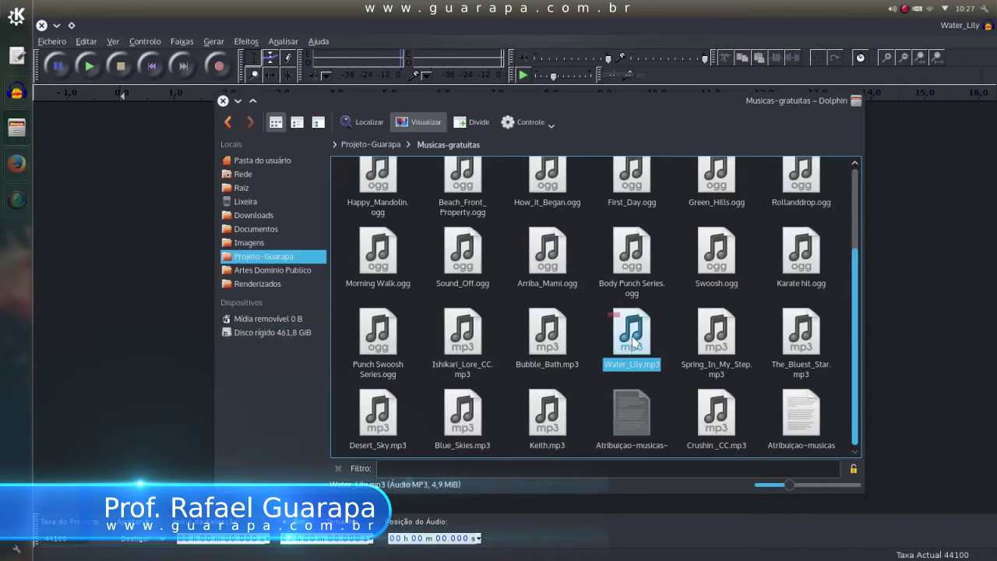
drag(635, 343, 129, 176)
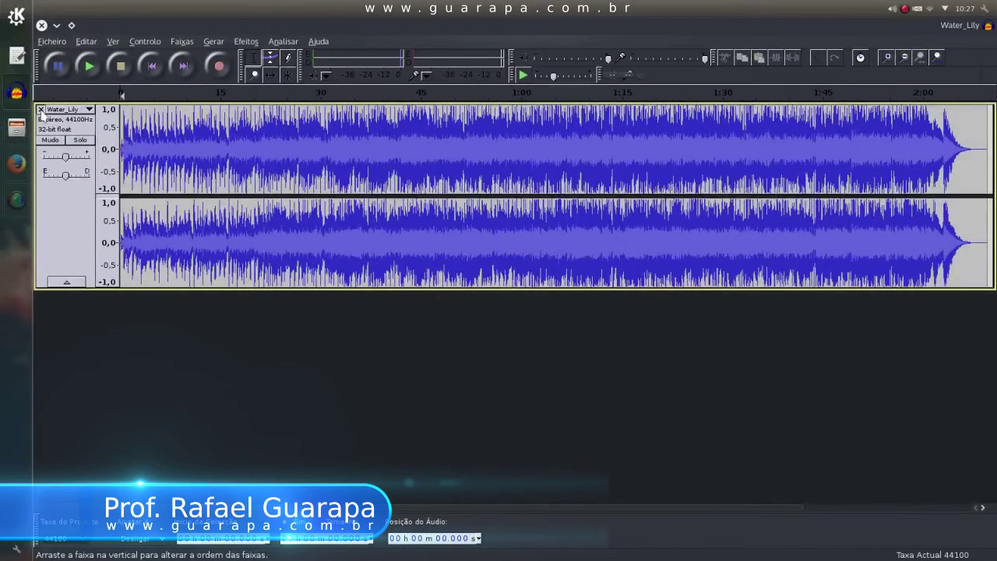
click(41, 104)
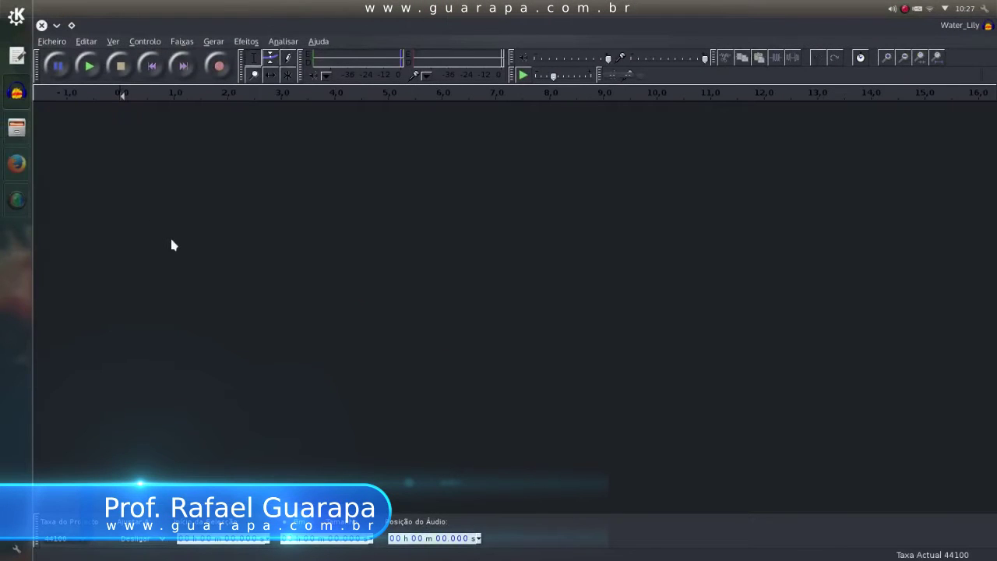
Import the audio file Water_Lily.mp3 from the Musicas-gratuitas folder into the empty project
click(52, 44)
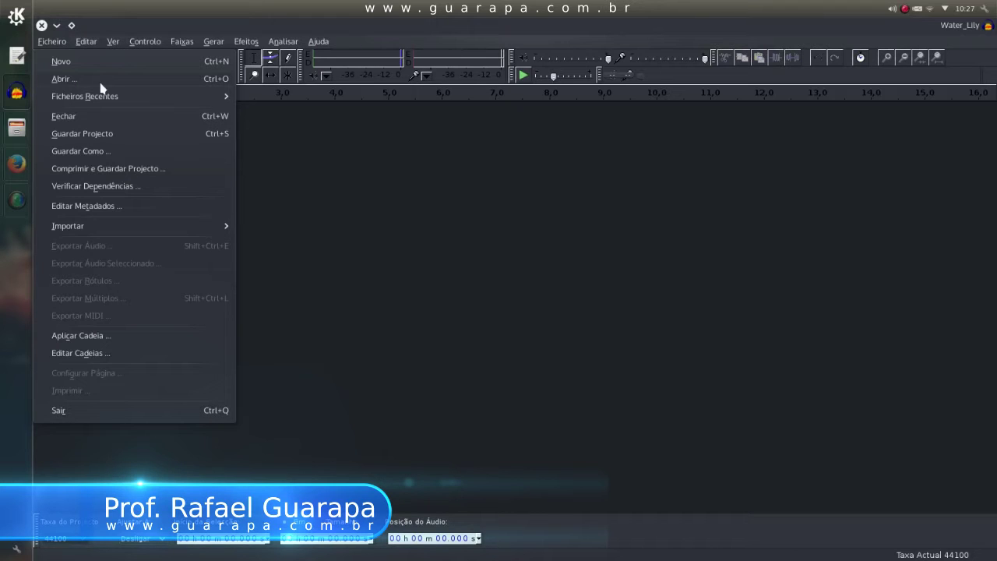
mouse_move(198, 224)
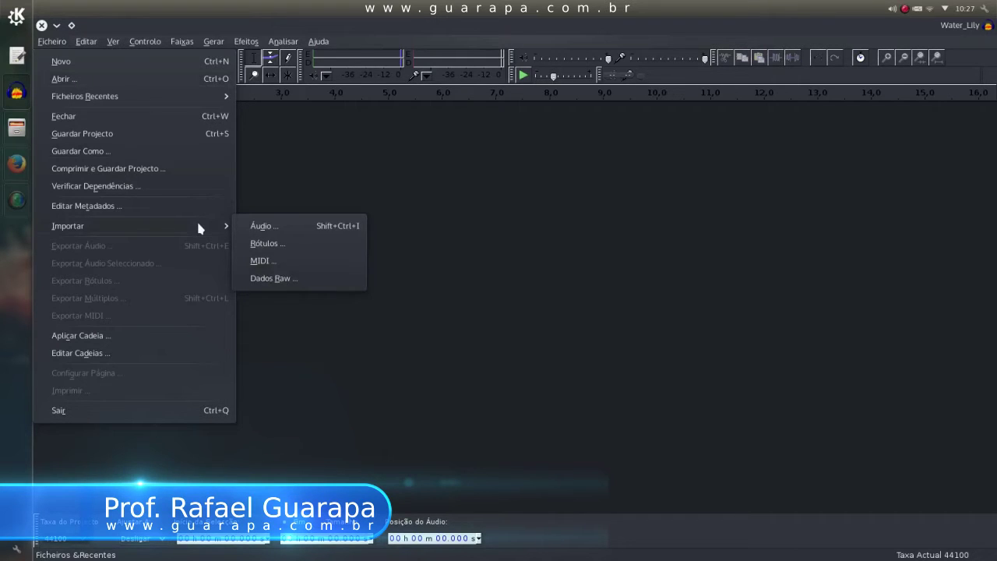
click(288, 225)
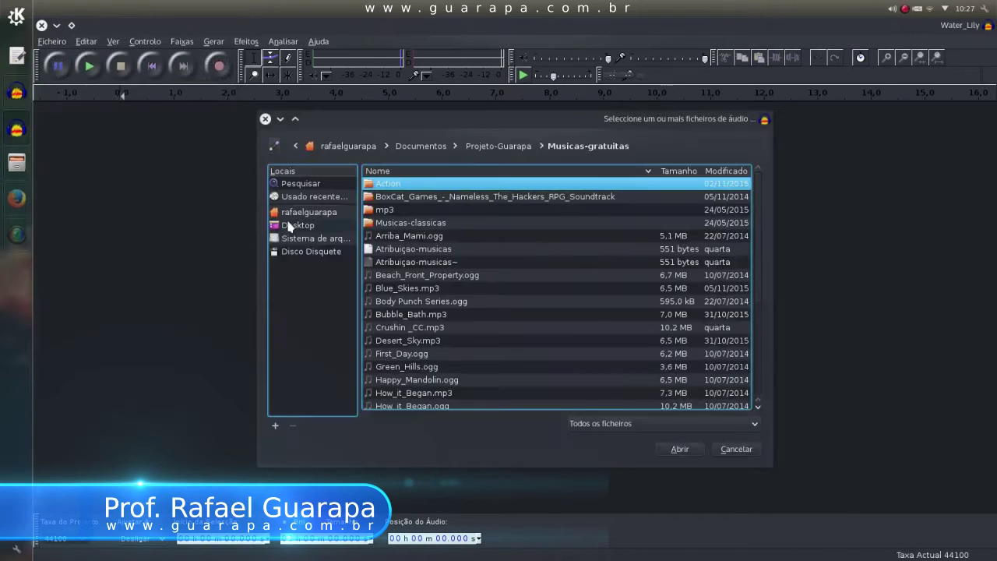
scroll(450, 273, down, 4)
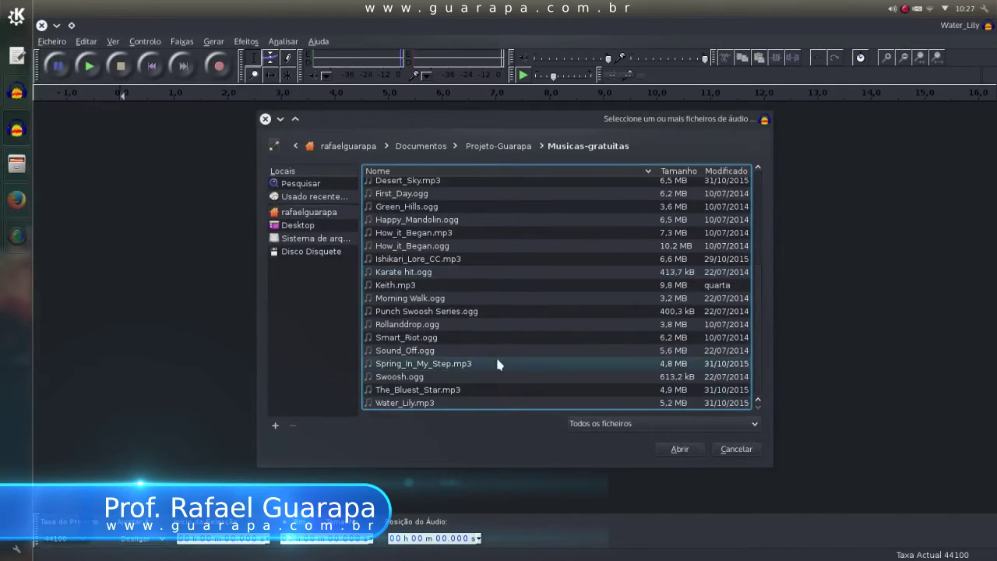
click(442, 404)
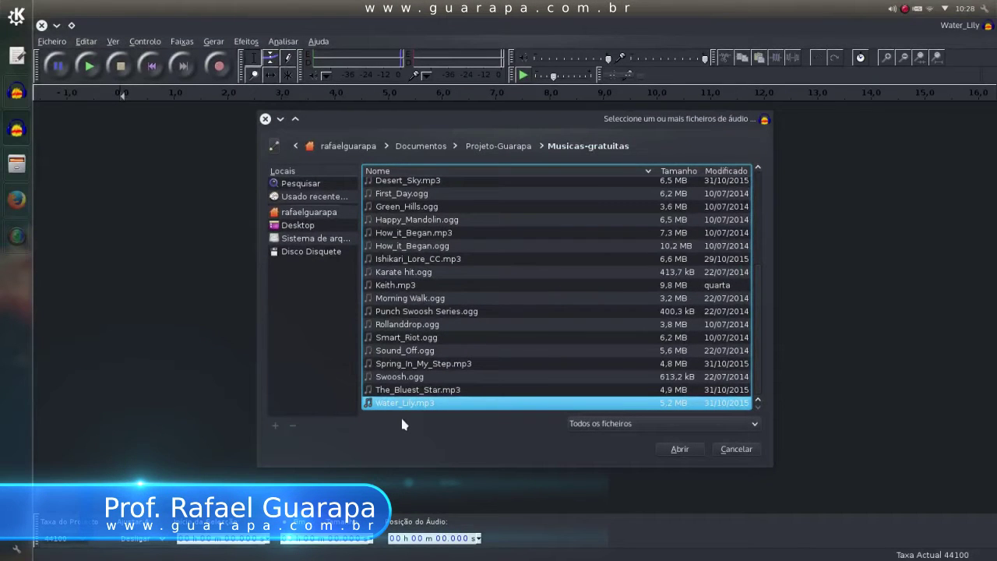
click(675, 452)
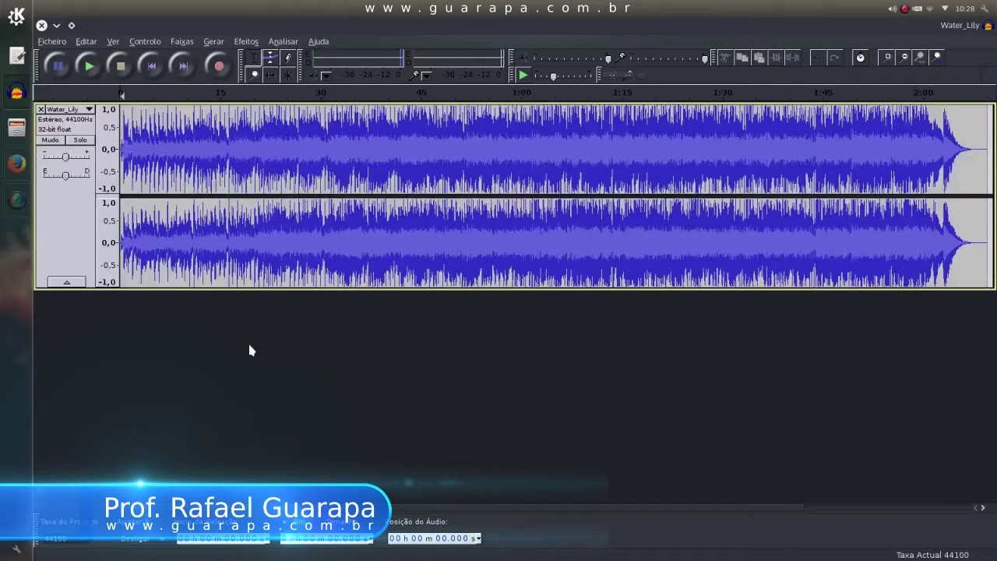
click(53, 44)
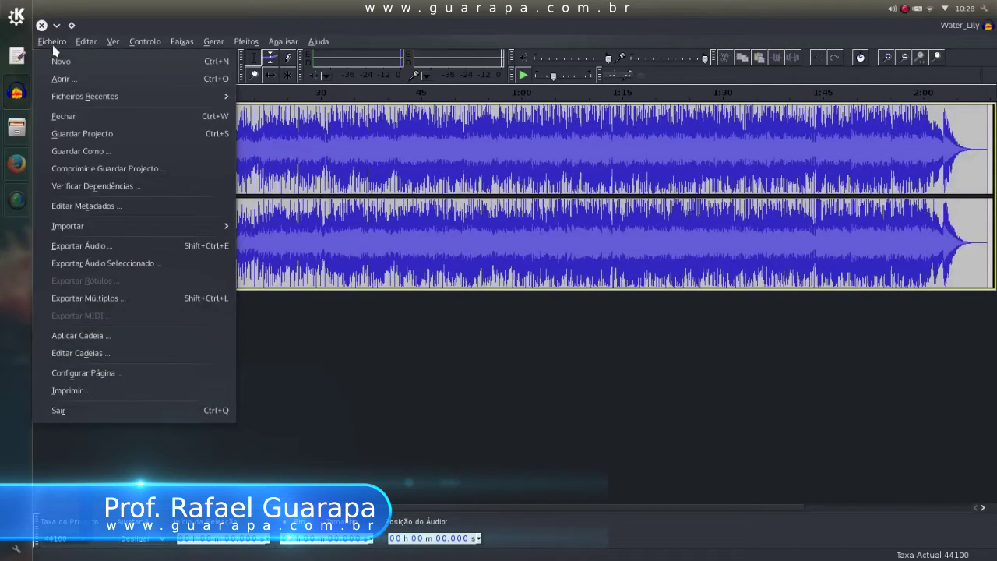
mouse_move(207, 226)
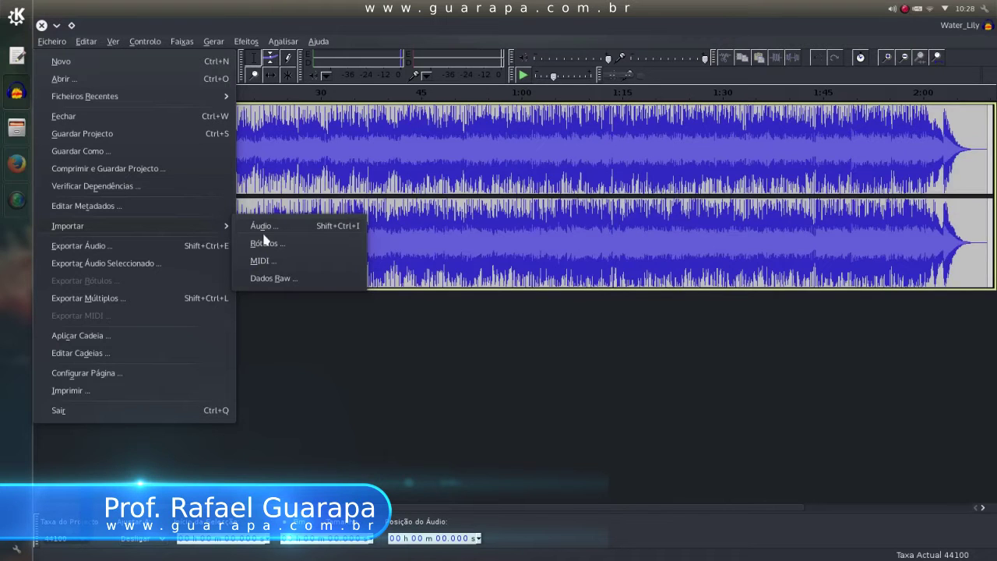
click(385, 330)
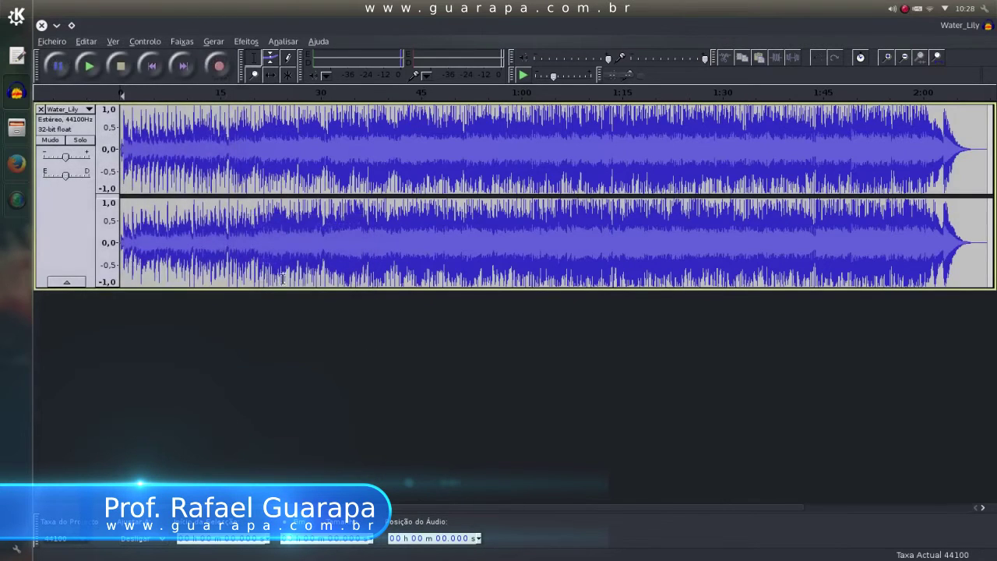
Play the Water_Lily track briefly from about 13 seconds and stop playback
click(209, 234)
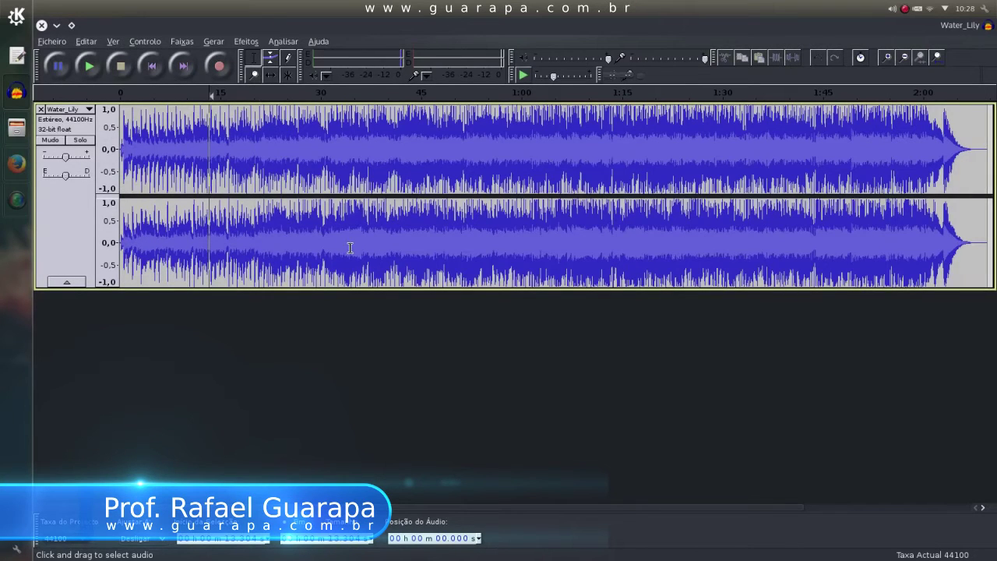
key(space)
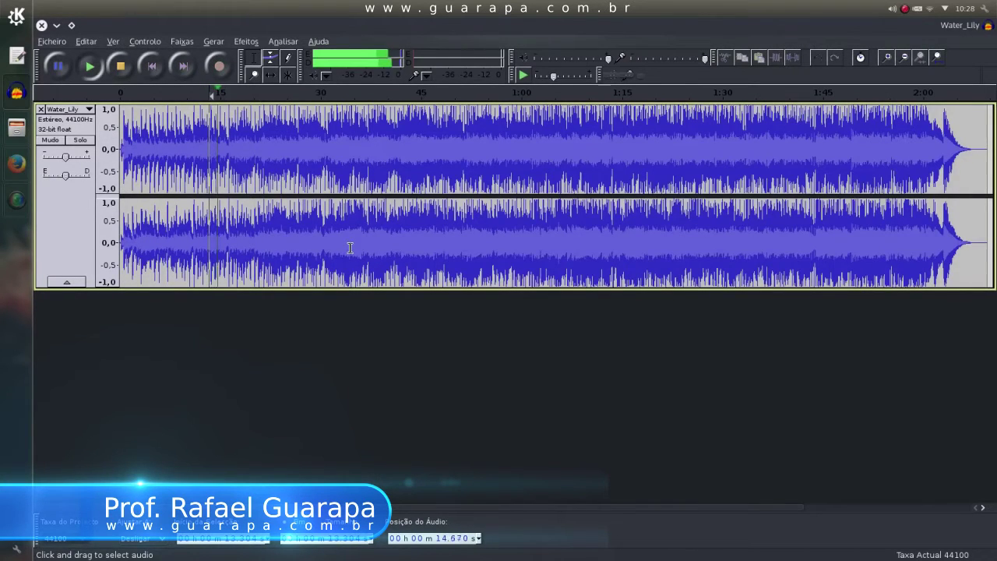
key(space)
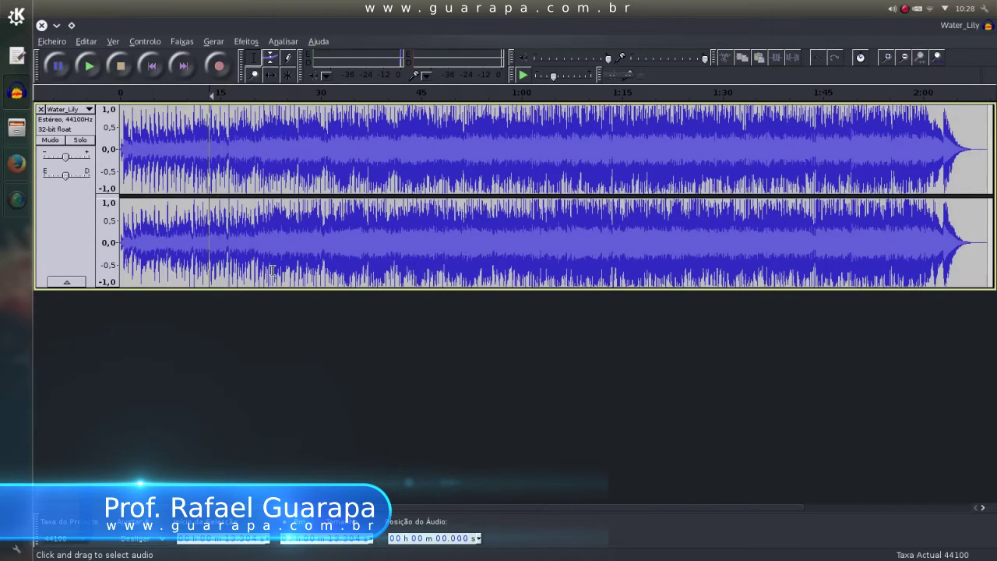
Delete the Water_Lily audio from about 0:25 to 0:58, and from the shortened track the part from about 0:32 to 1:12
drag(285, 254, 512, 269)
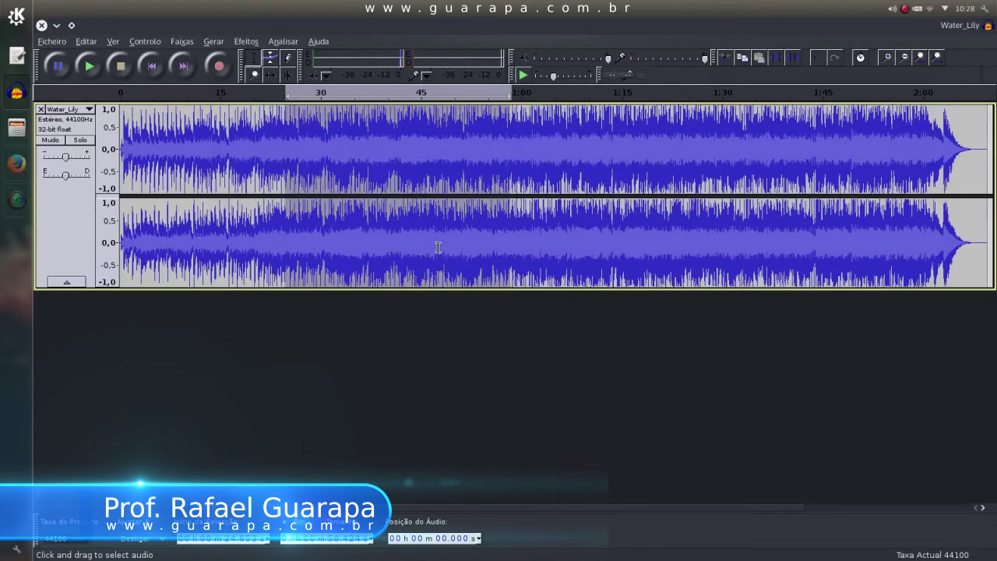
key(Delete)
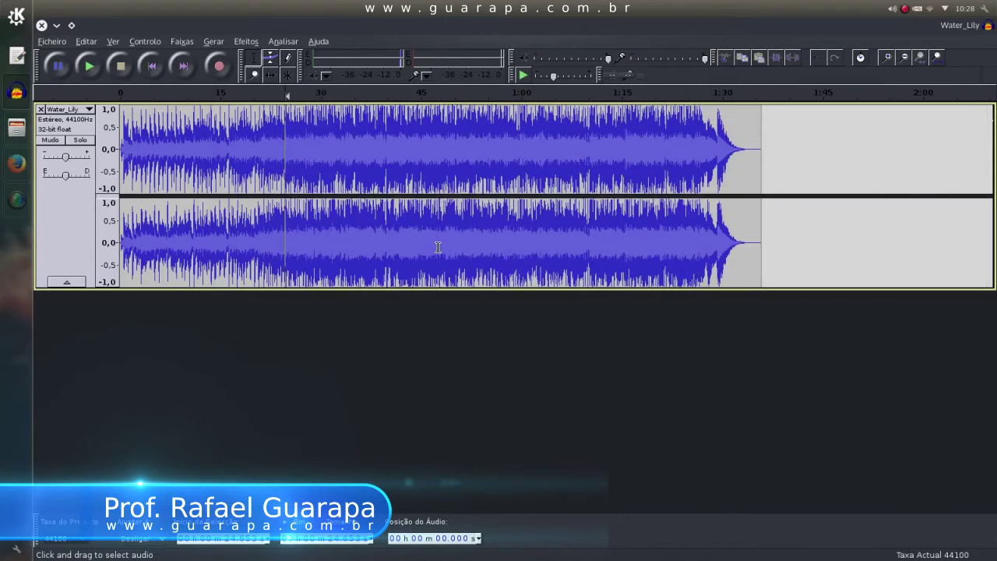
click(268, 234)
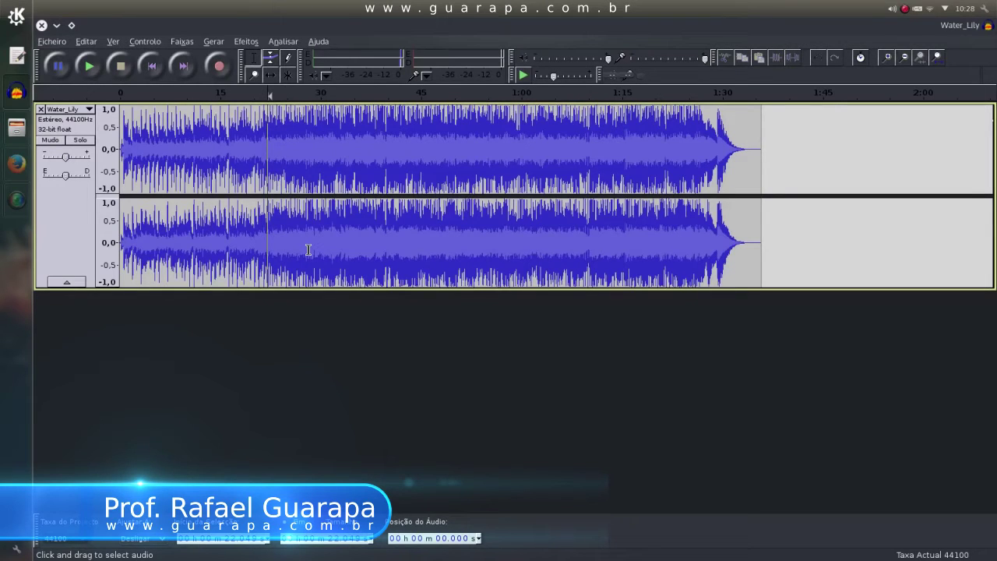
drag(335, 262, 606, 238)
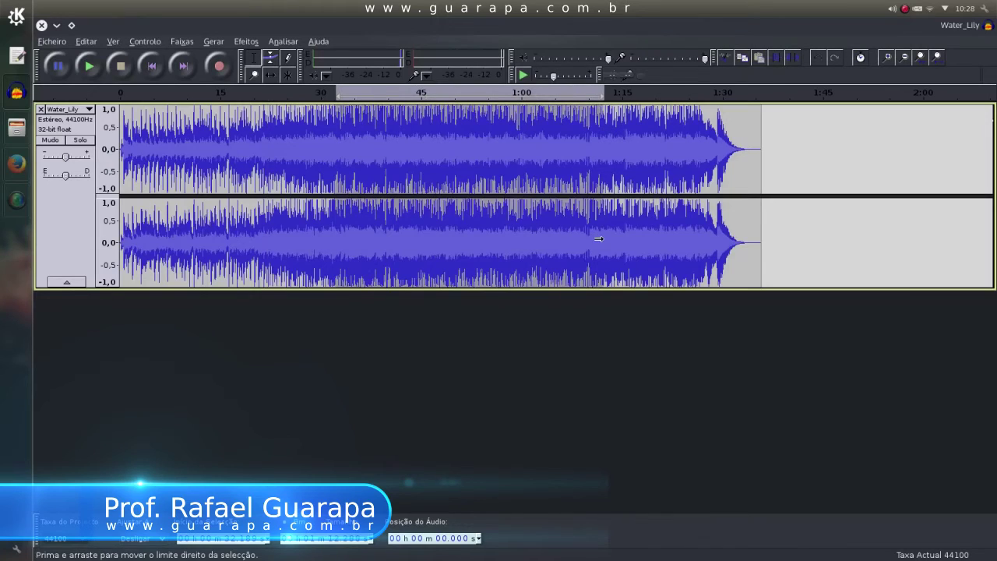
key(Delete)
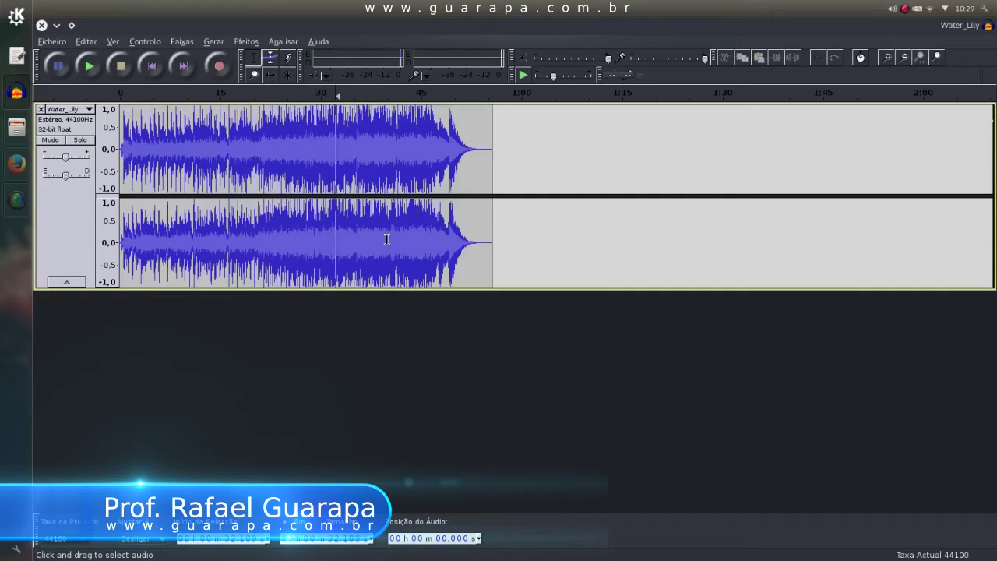
Play the shortened track briefly from about 22 seconds and select the stretch from about 25 to 31 seconds
drag(387, 239, 327, 243)
click(270, 242)
key(space)
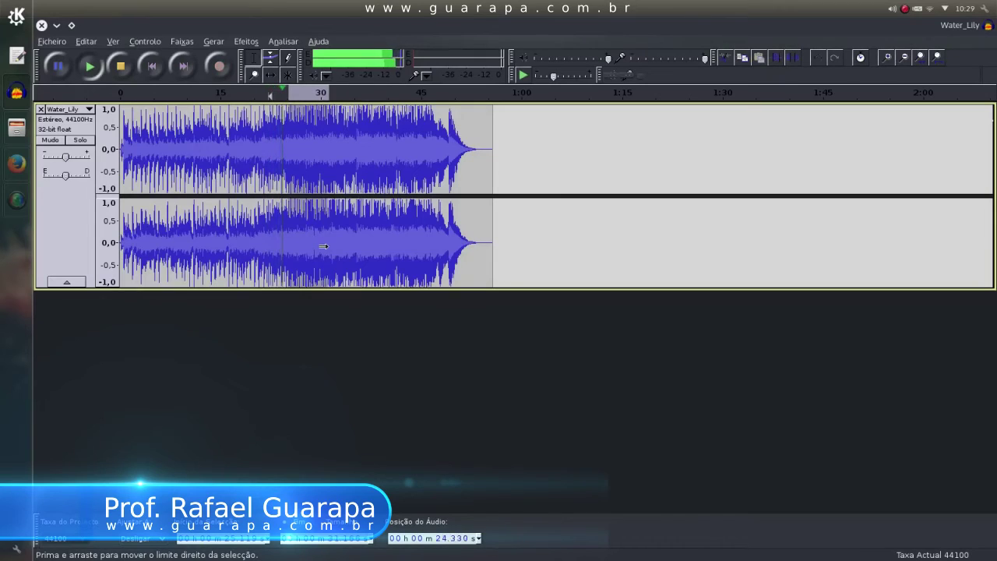
key(space)
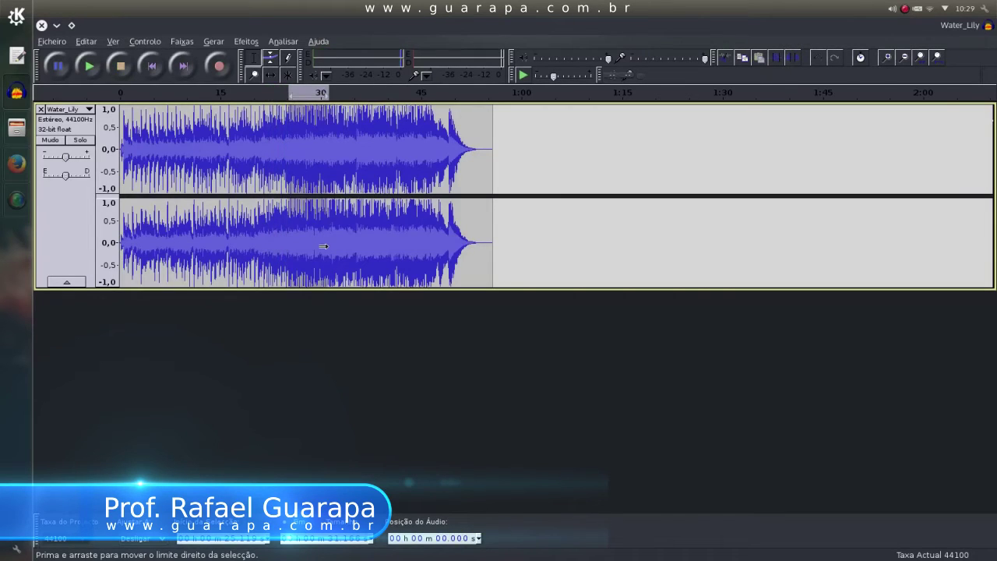
Select the stretch from about 13 to 20 seconds, play part of it, and deselect the track
click(241, 228)
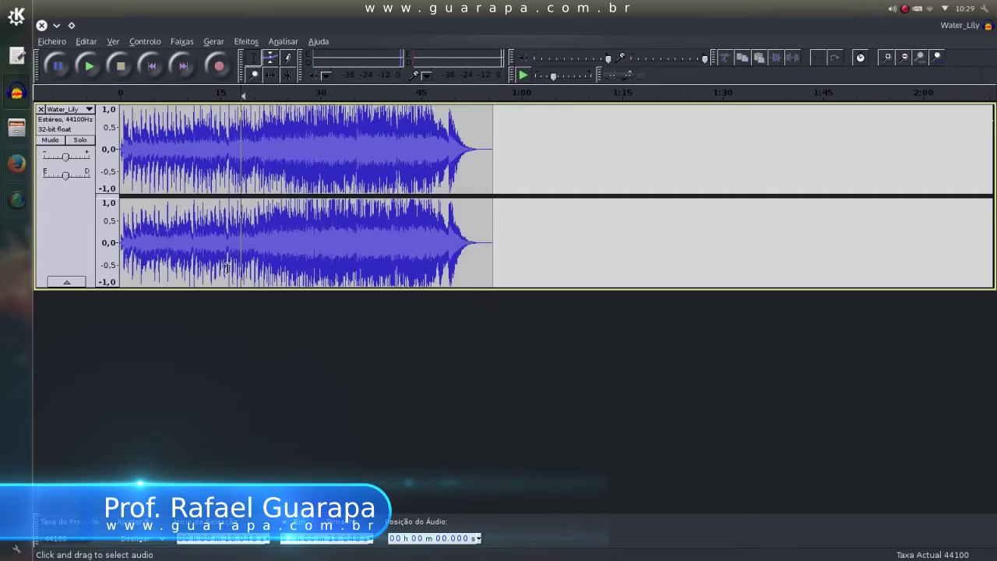
drag(207, 247, 258, 251)
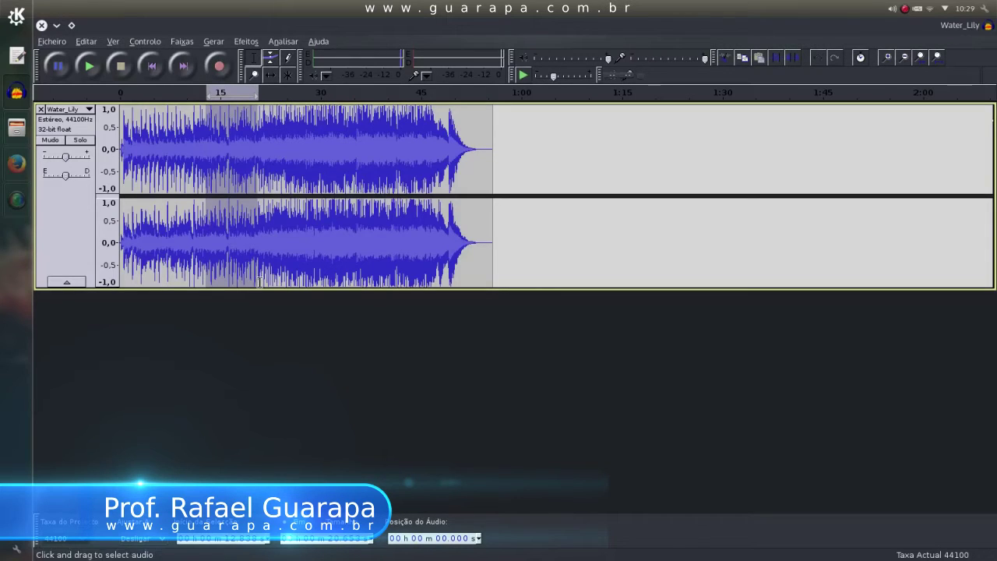
key(space)
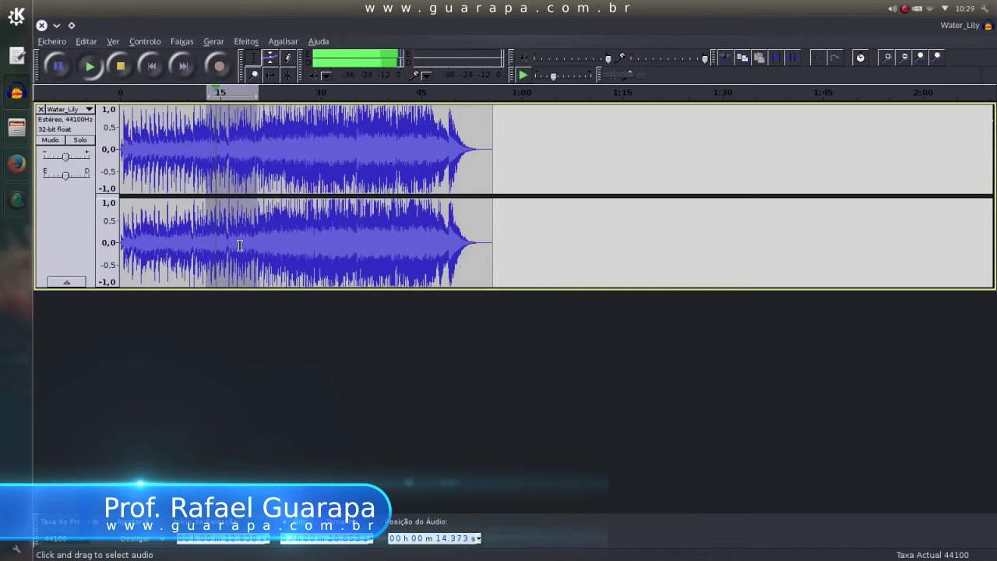
key(space)
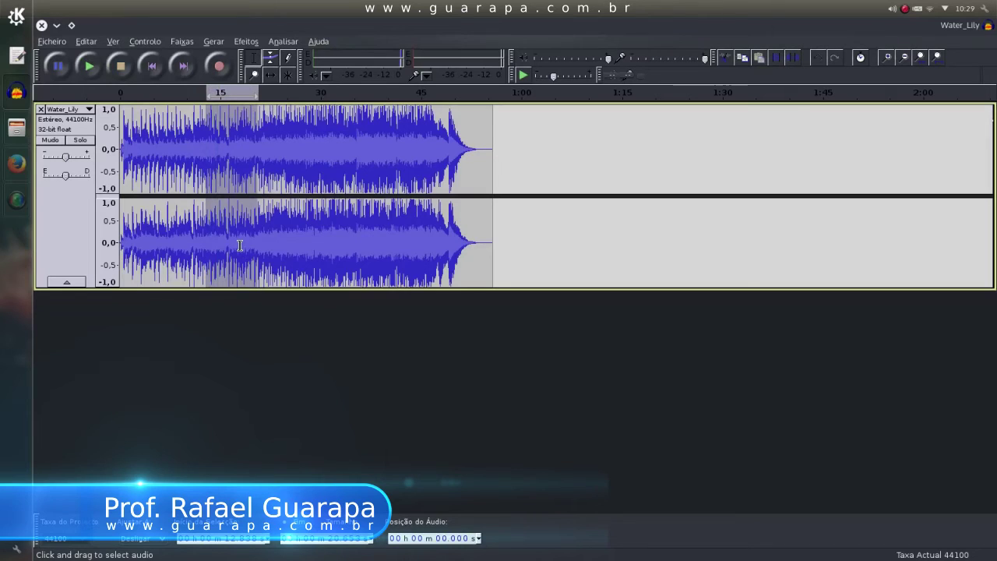
click(290, 324)
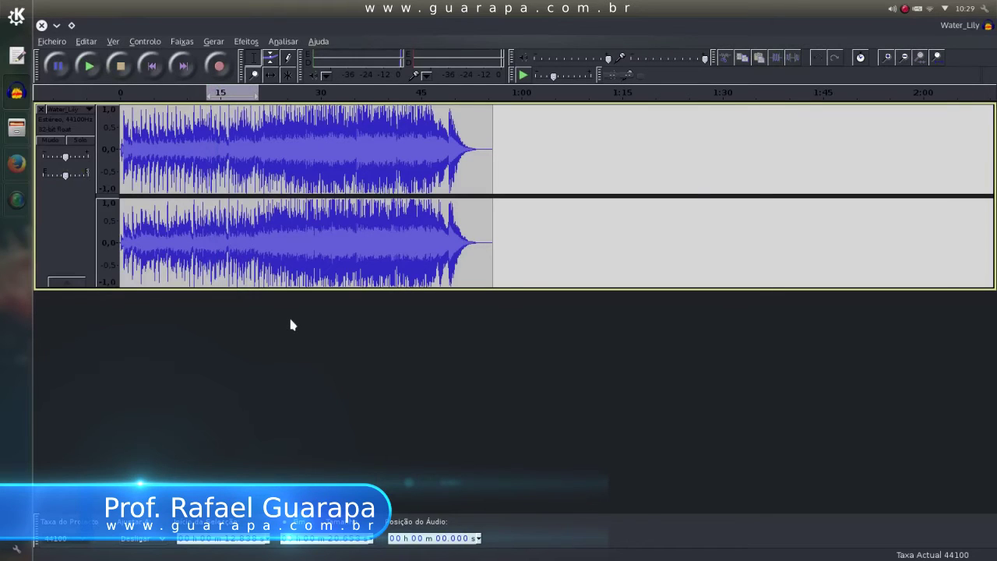
Undo both audio deletions and the import of the Water_Lily track
key(ctrl+z)
key(ctrl+z)
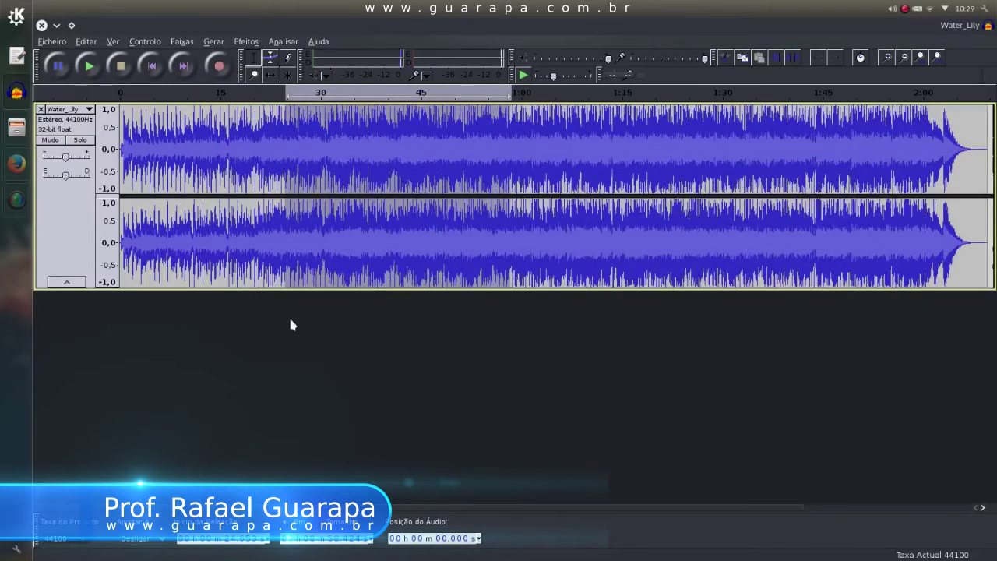
key(ctrl+z)
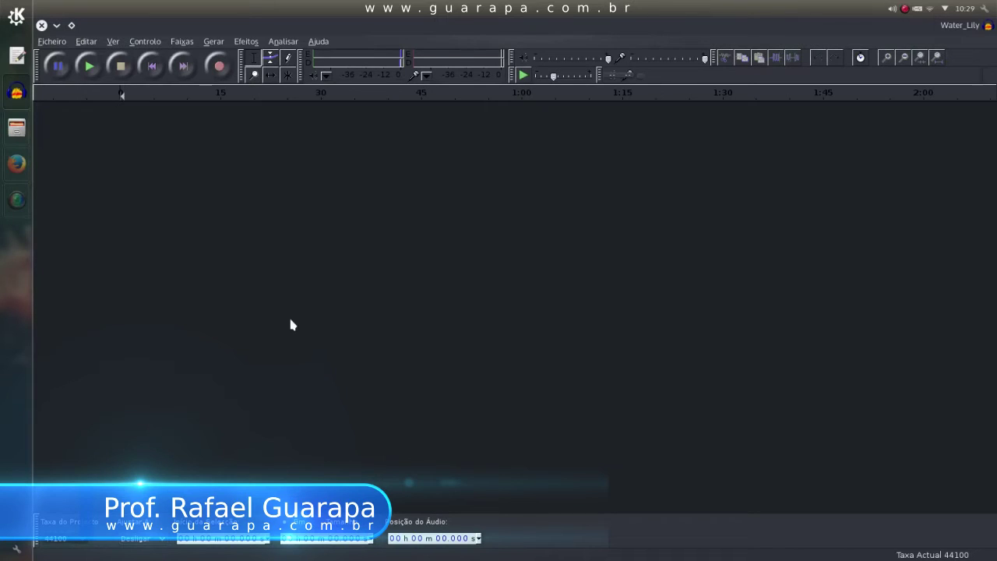
Redo the import of the Water_Lily track
click(82, 41)
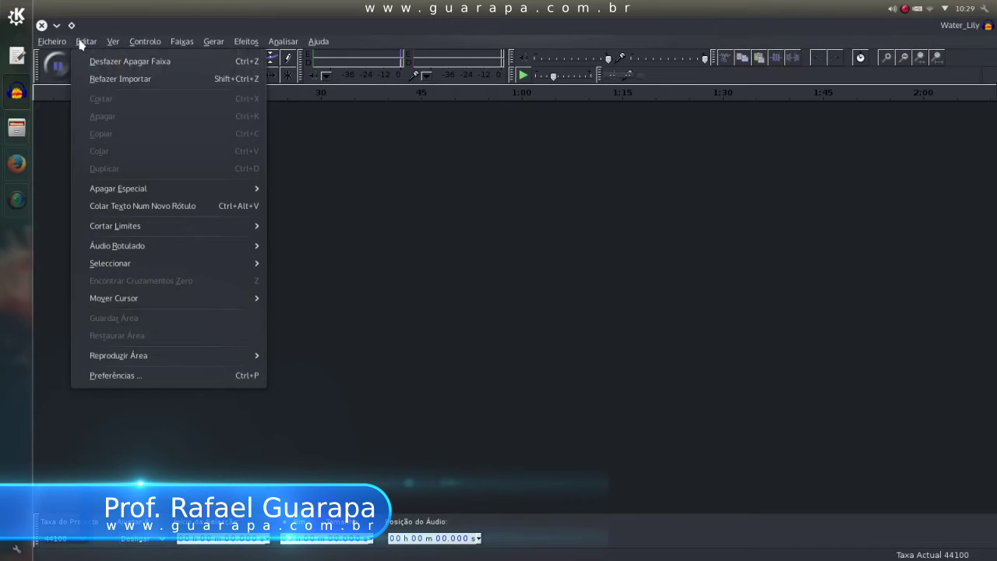
click(164, 76)
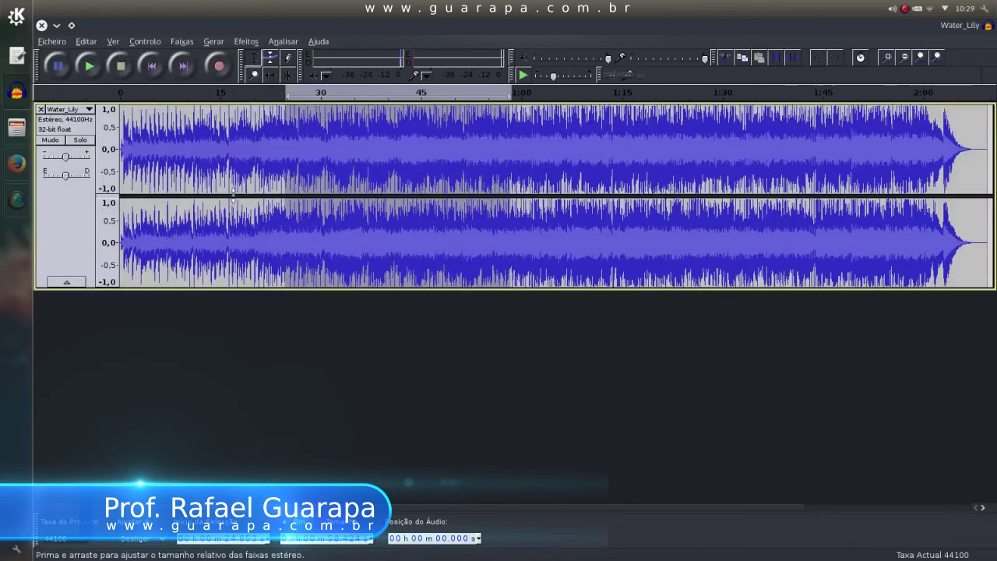
Redo the Water_Lily audio deletions and undo them again, back to the full-length imported track
key(ctrl+z)
key(ctrl+y)
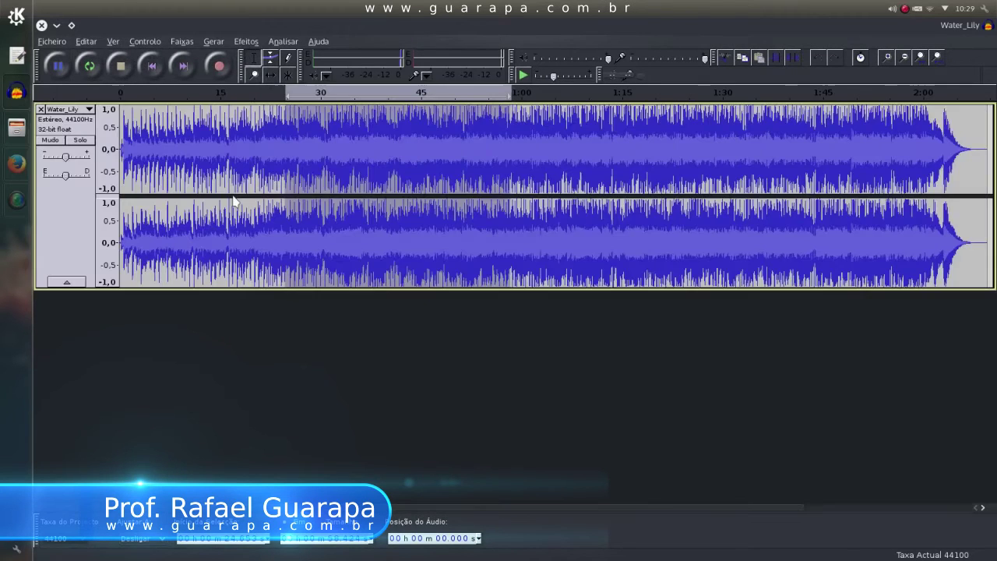
key(ctrl+y)
key(ctrl+y)
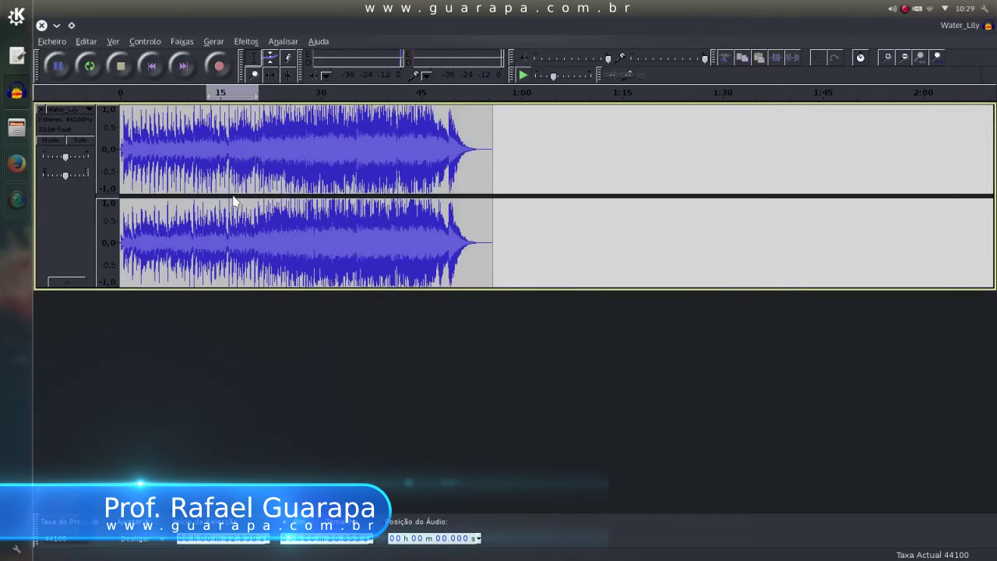
key(ctrl+z)
key(ctrl+z)
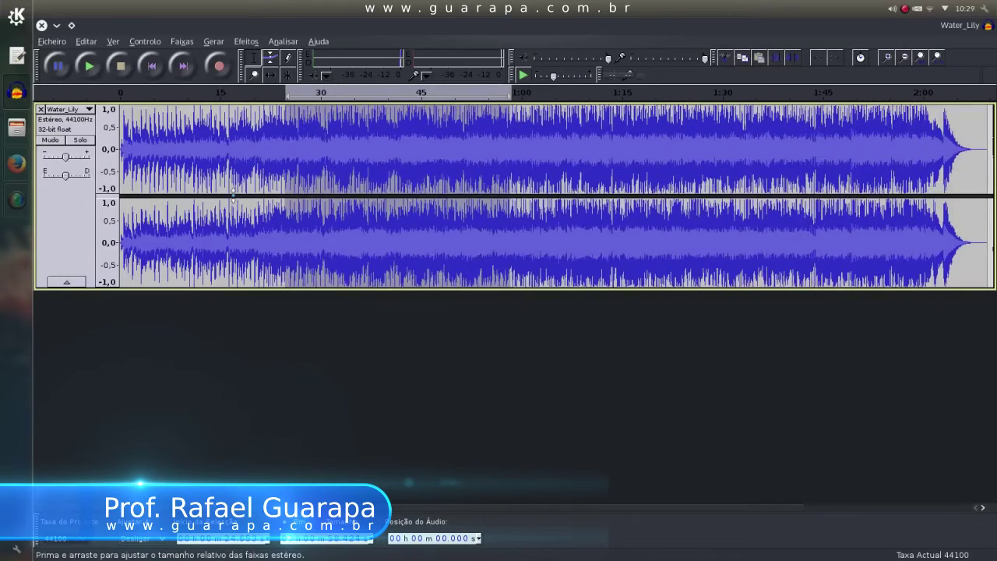
key(ctrl+z)
key(ctrl+y)
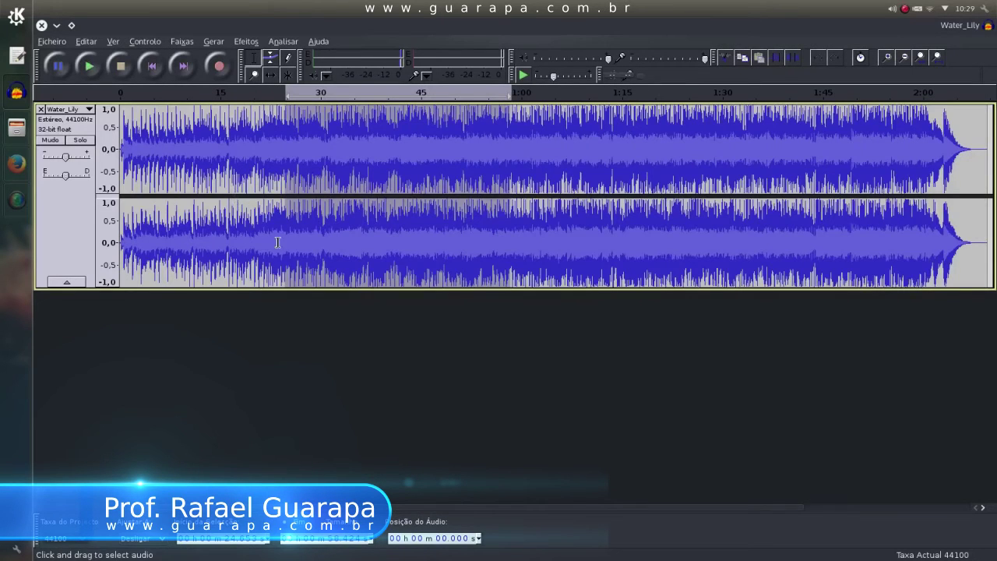
Place the cursor at about 17 seconds in Water_Lily and import Blue_Skies.mp3 as a second track
click(234, 233)
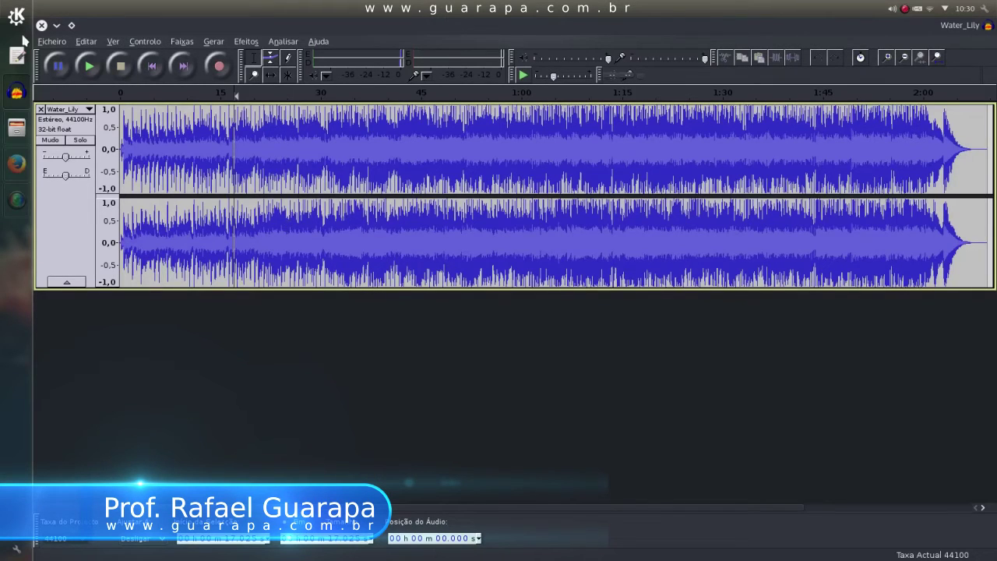
click(50, 41)
mouse_move(176, 226)
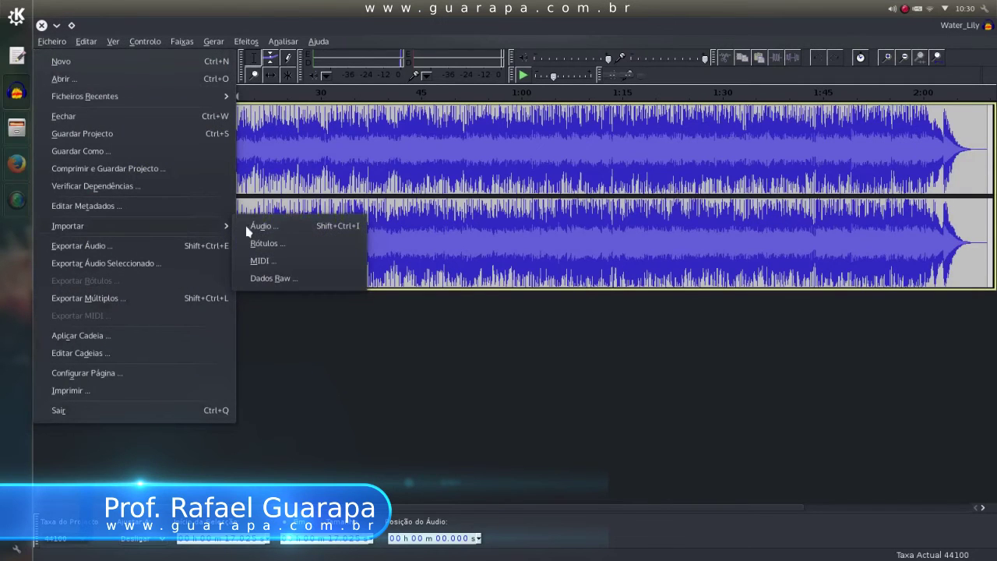
click(265, 228)
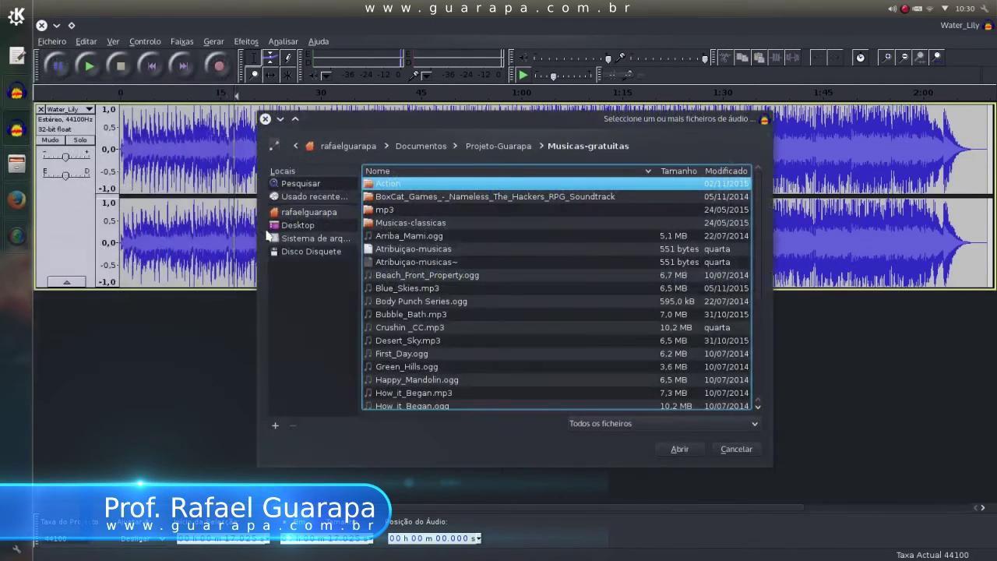
click(432, 288)
click(681, 449)
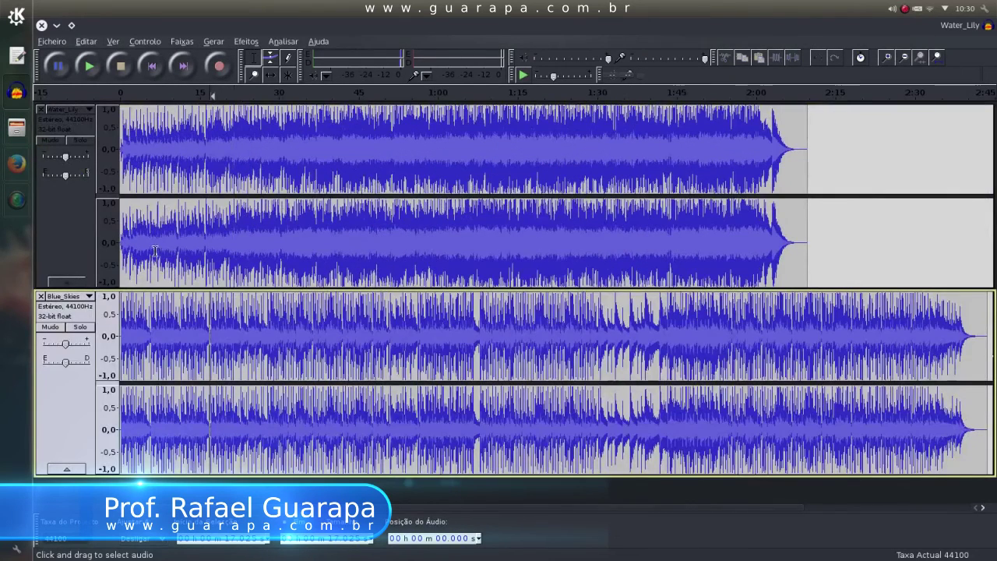
Select Blue_Skies from about 18 to 53 seconds, move the cursor to about 1:10, and undo and redo the track's import
click(66, 114)
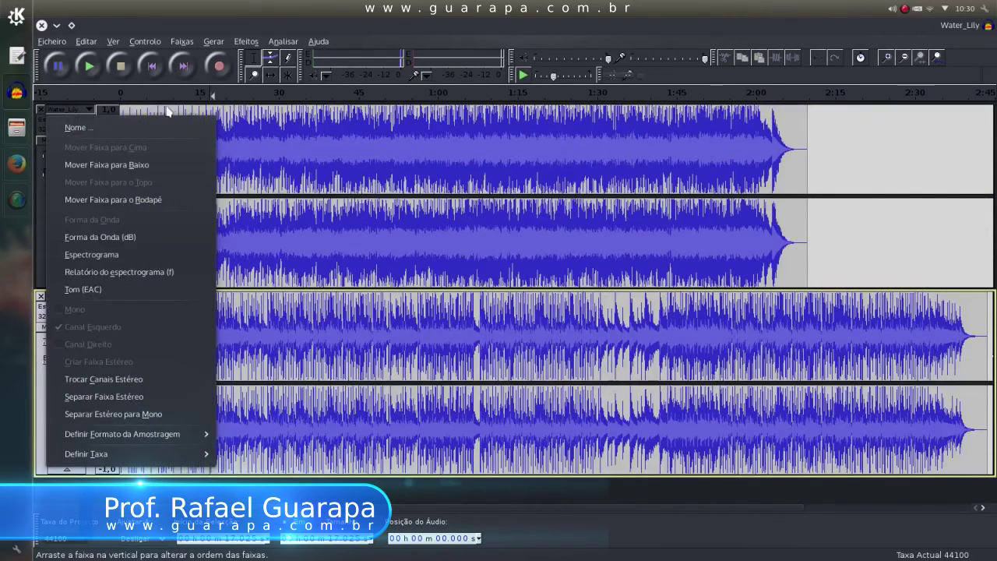
key(Escape)
click(163, 347)
drag(214, 343, 403, 343)
click(493, 324)
key(shift+c)
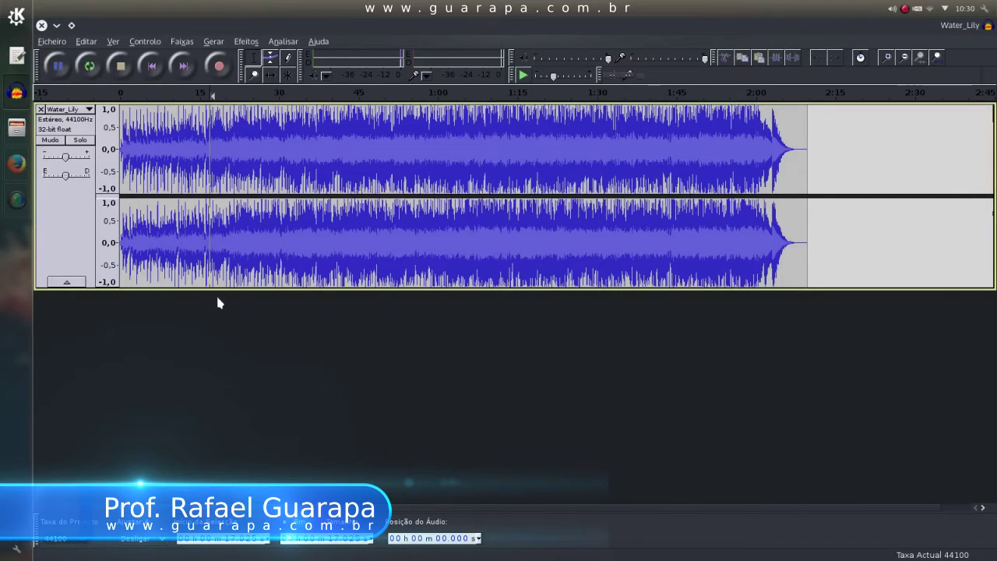
key(ctrl+z)
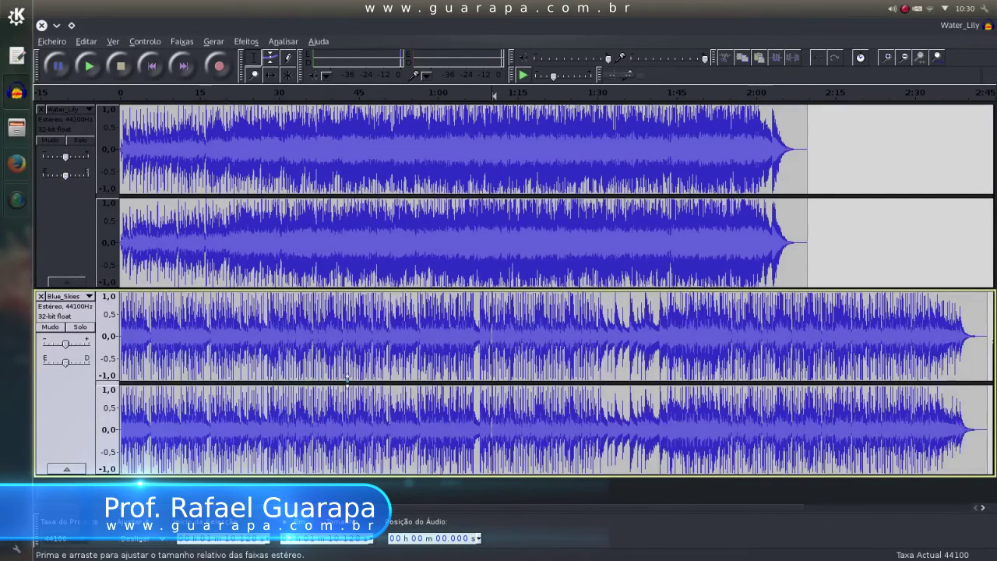
Play both tracks together briefly from about 45 seconds and stop the playback
click(358, 303)
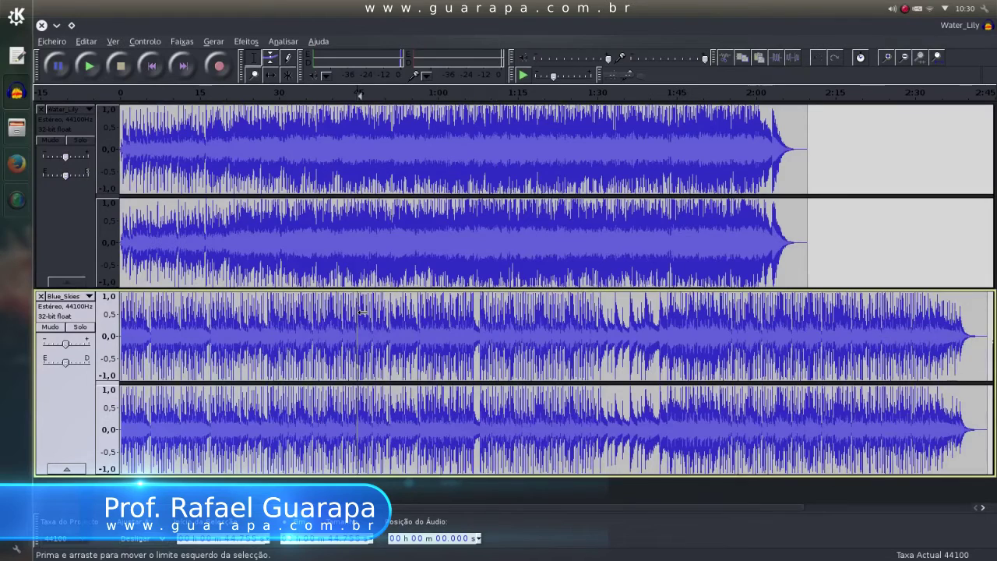
key(space)
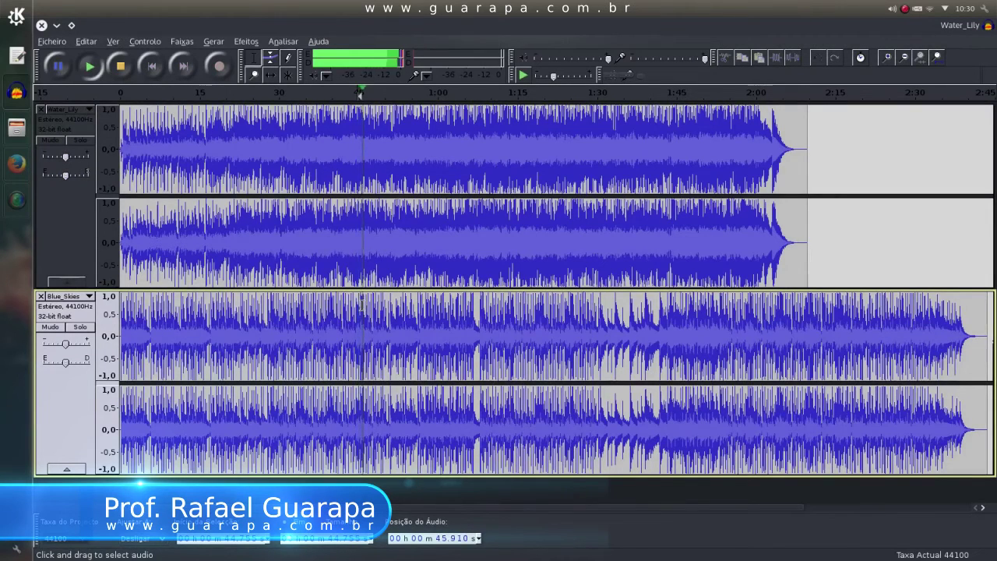
key(space)
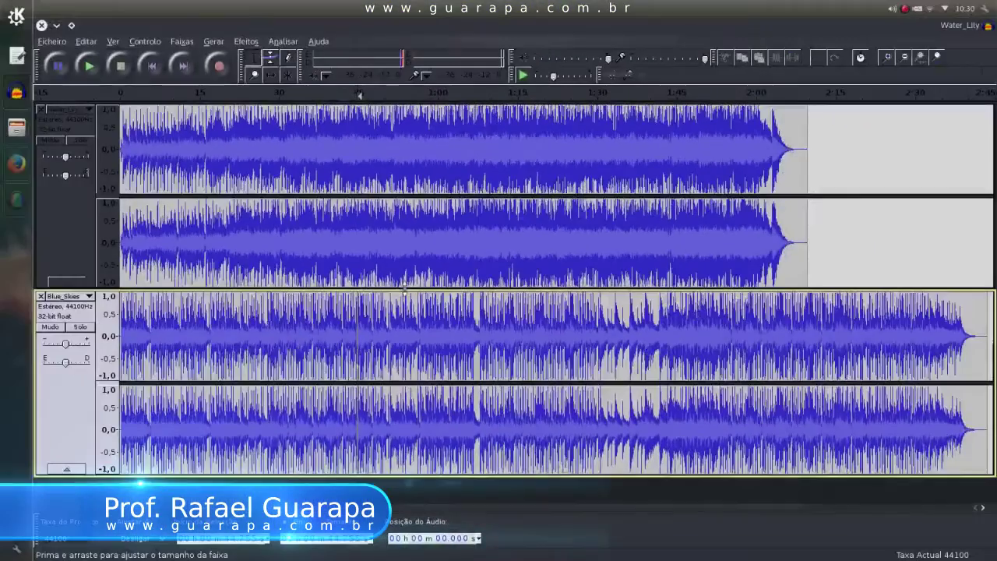
Reduce the displayed height of the Water_Lily and Blue_Skies tracks to roughly half
drag(404, 289, 404, 188)
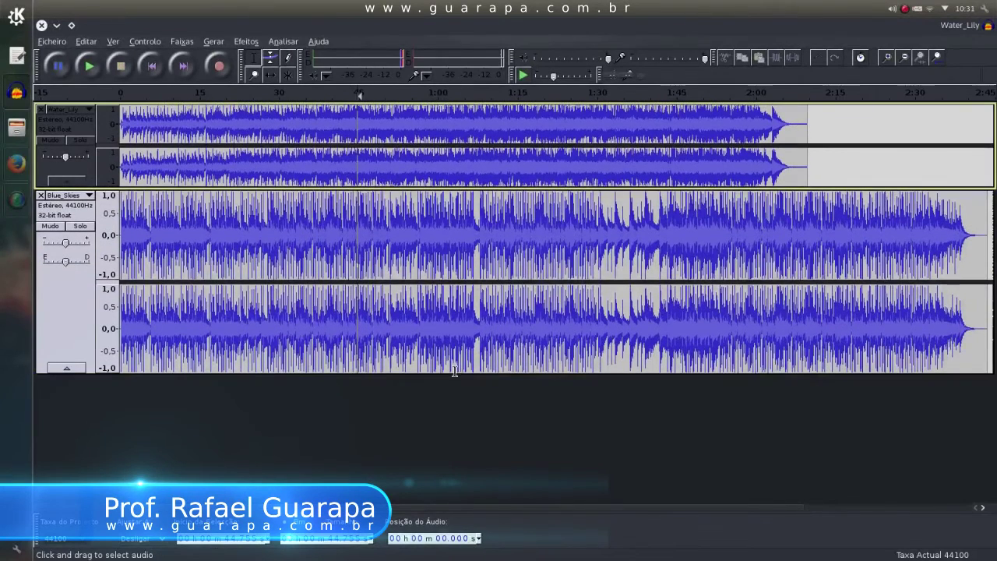
click(457, 366)
drag(463, 372, 460, 269)
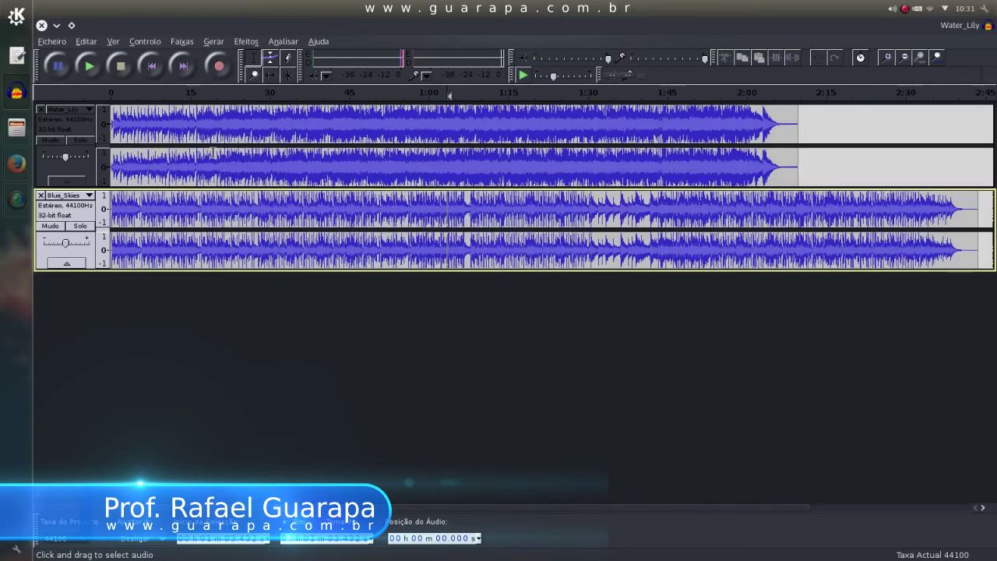
Examine the waveforms of both tracks at closer and wider time scales
scroll(218, 153, up, 5)
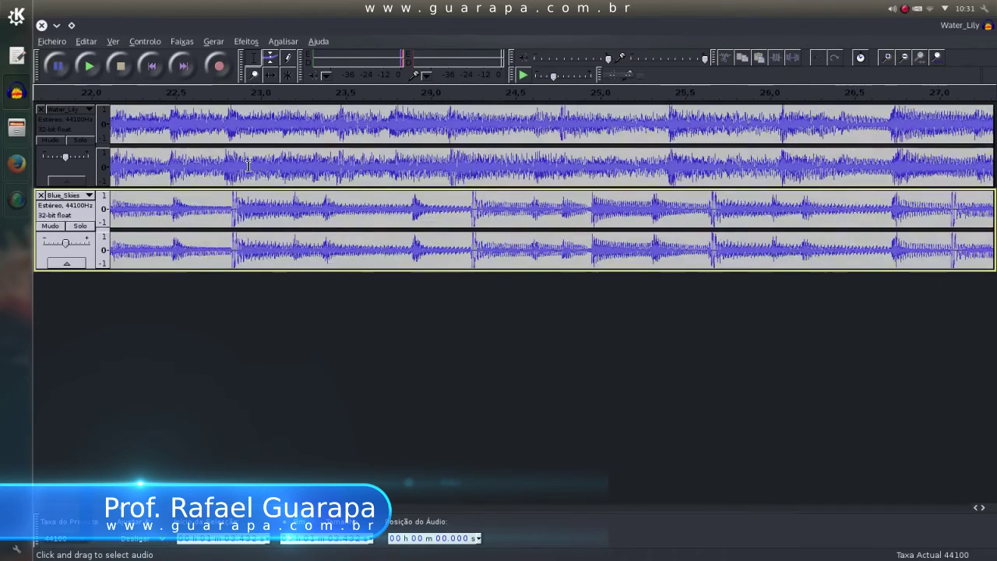
scroll(249, 166, down, 1)
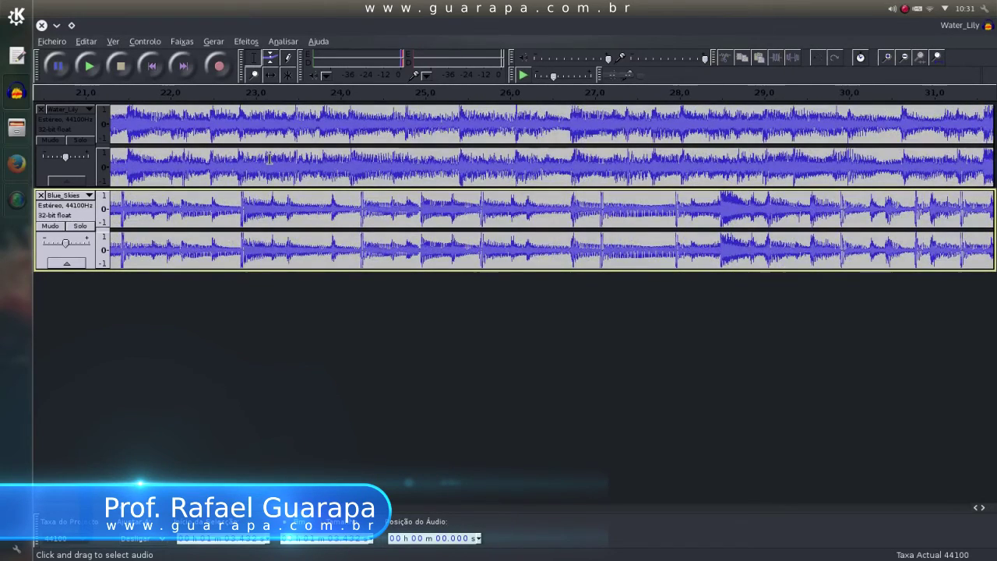
scroll(269, 159, up, 2)
scroll(269, 159, down, 5)
scroll(273, 158, down, 2)
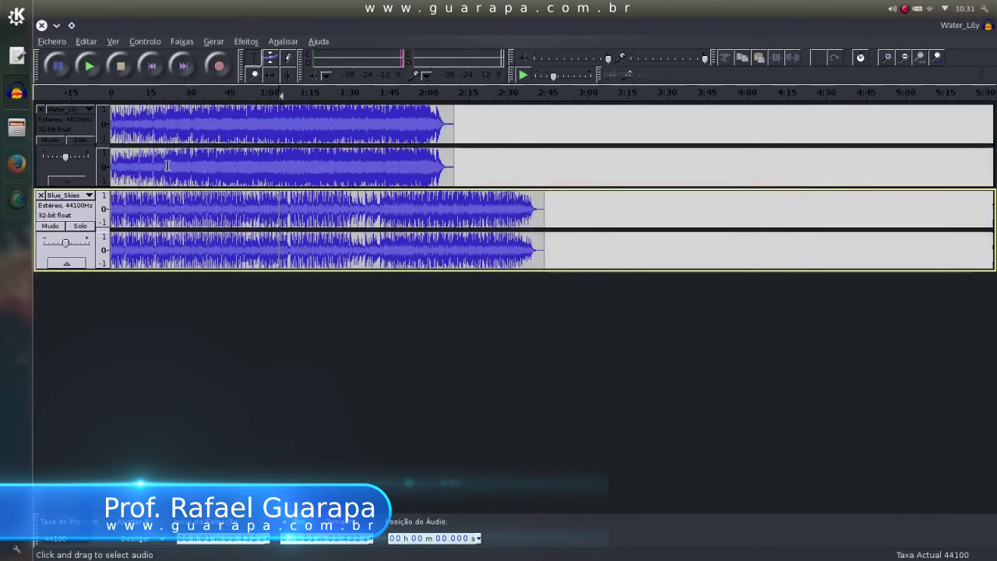
scroll(235, 156, up, 1)
scroll(260, 165, up, 8)
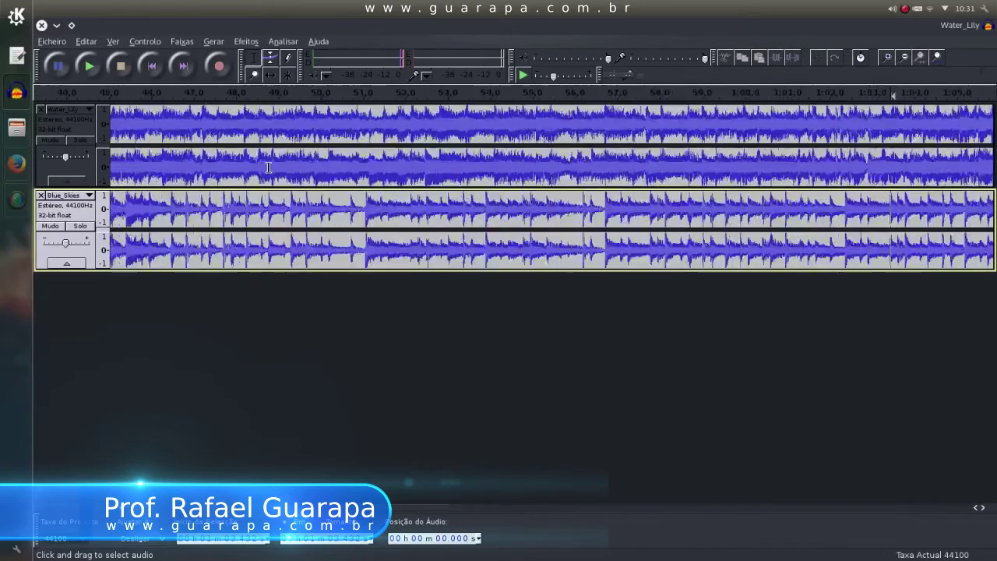
scroll(257, 165, down, 3)
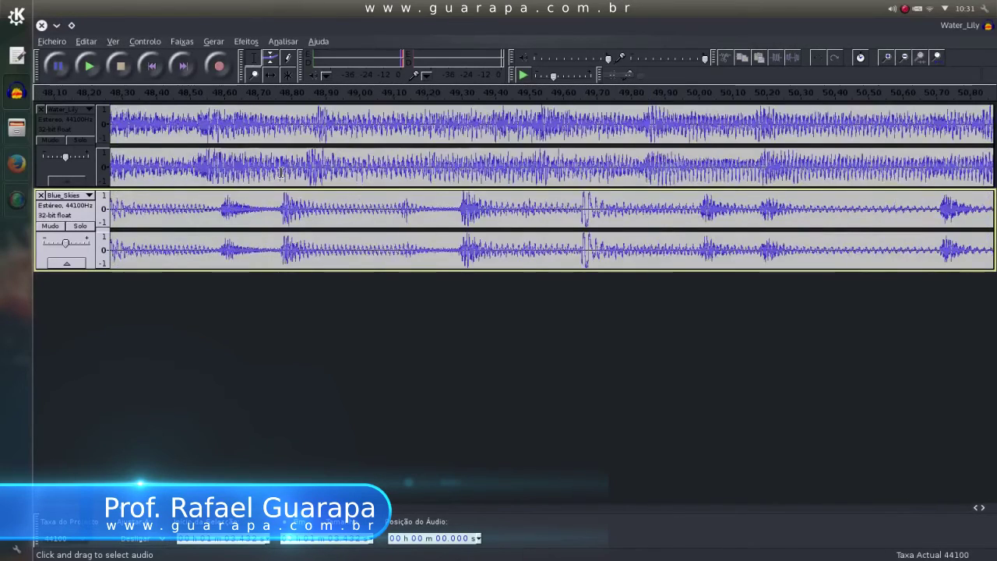
Play both tracks briefly from about 48.4 seconds and return to an overview of their full length
click(217, 160)
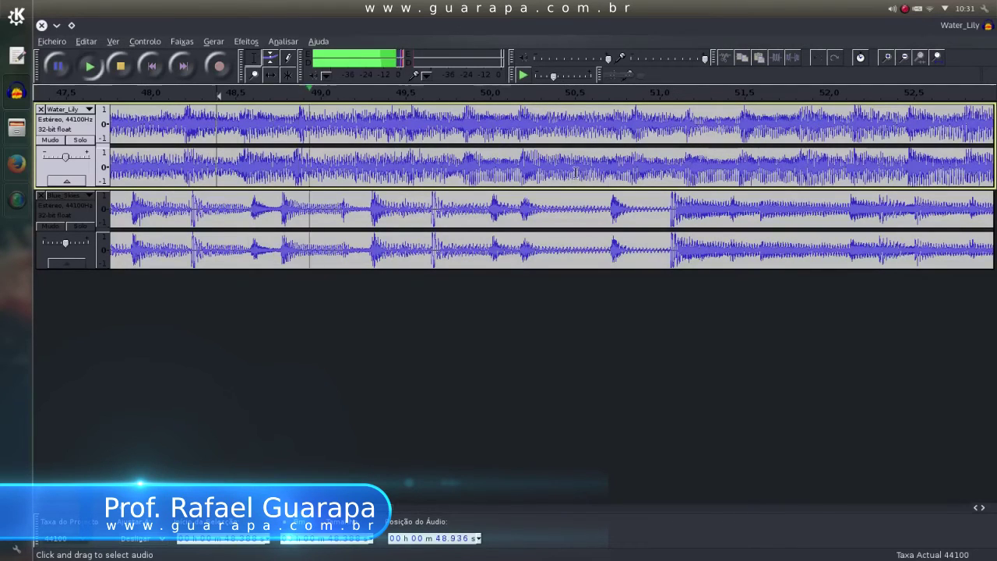
scroll(234, 165, down, 4)
scroll(234, 164, down, 4)
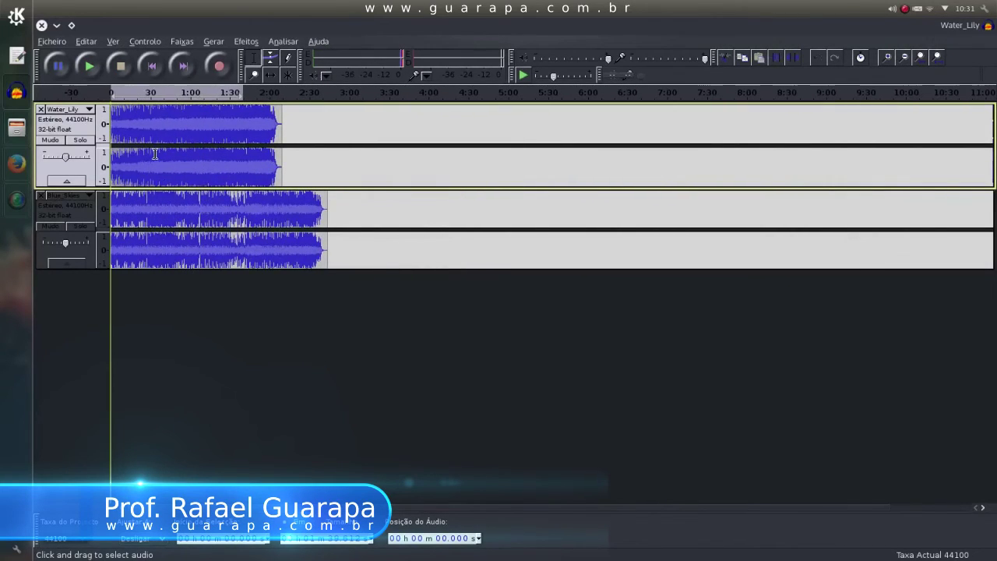
Select the quiet stretch of Blue_Skies from about 47.39 to 47.70 seconds and examine its waveform closely
scroll(188, 172, up, 4)
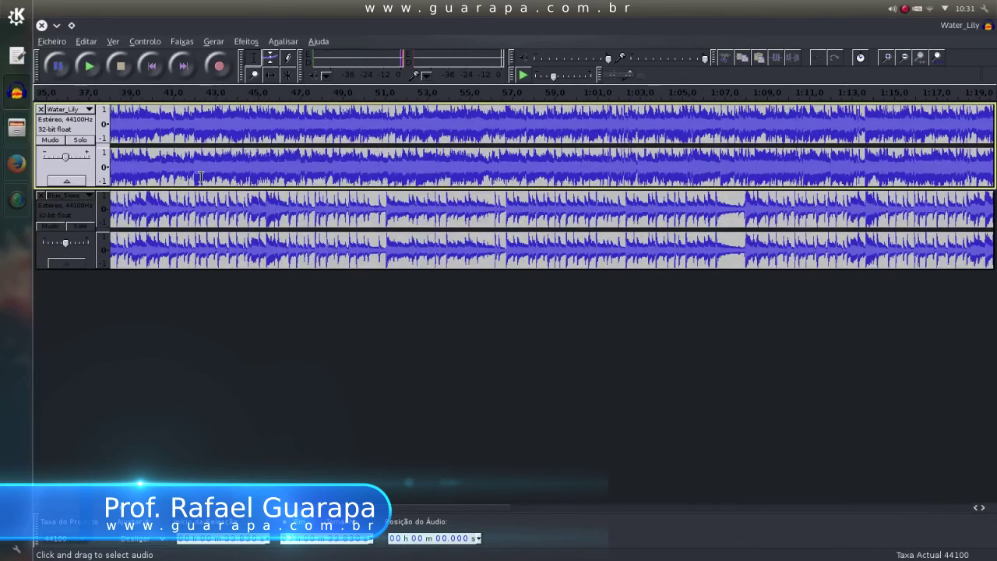
click(308, 219)
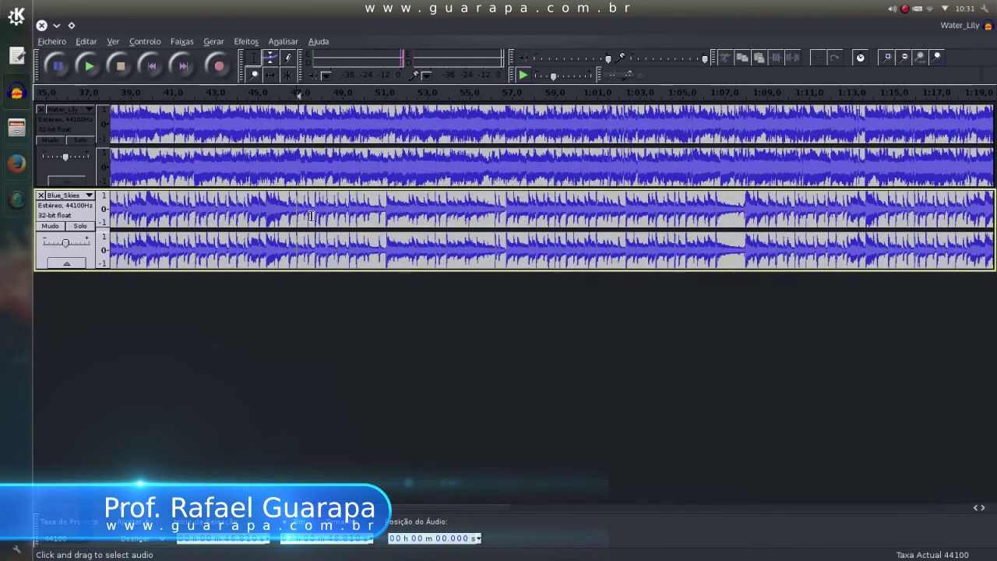
scroll(311, 217, up, 5)
mouse_move(246, 212)
mouse_down()
mouse_move(468, 218)
mouse_move(456, 219)
mouse_up()
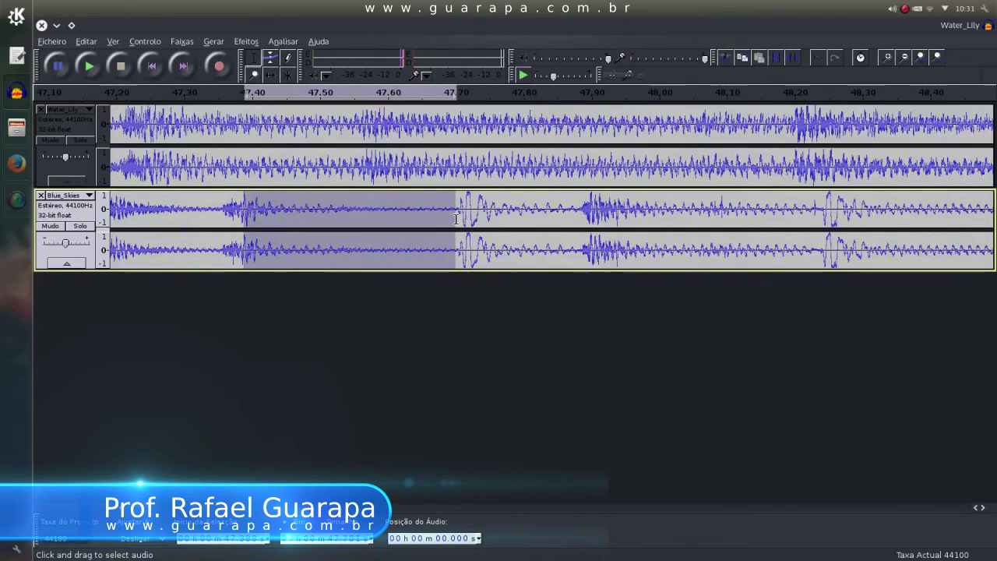
scroll(283, 213, down, 2)
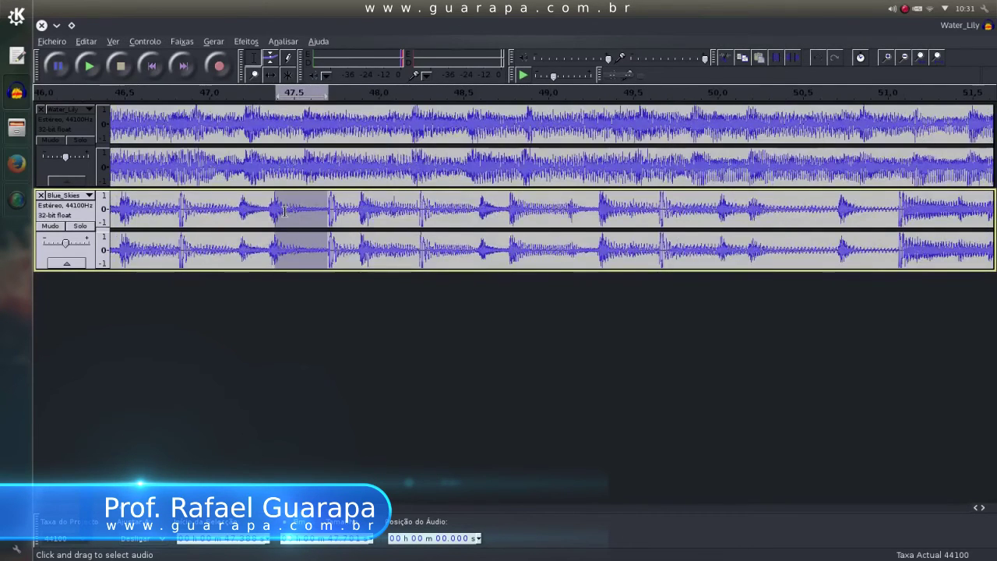
scroll(284, 210, up, 4)
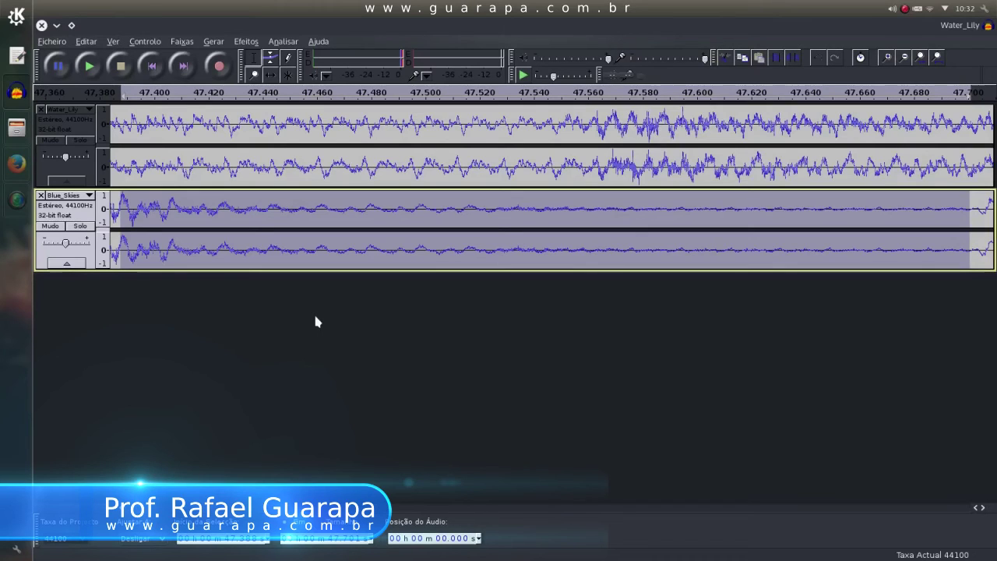
Delete the quiet Blue_Skies audio from about 47.44 to 47.57 seconds
click(417, 207)
drag(257, 220, 613, 231)
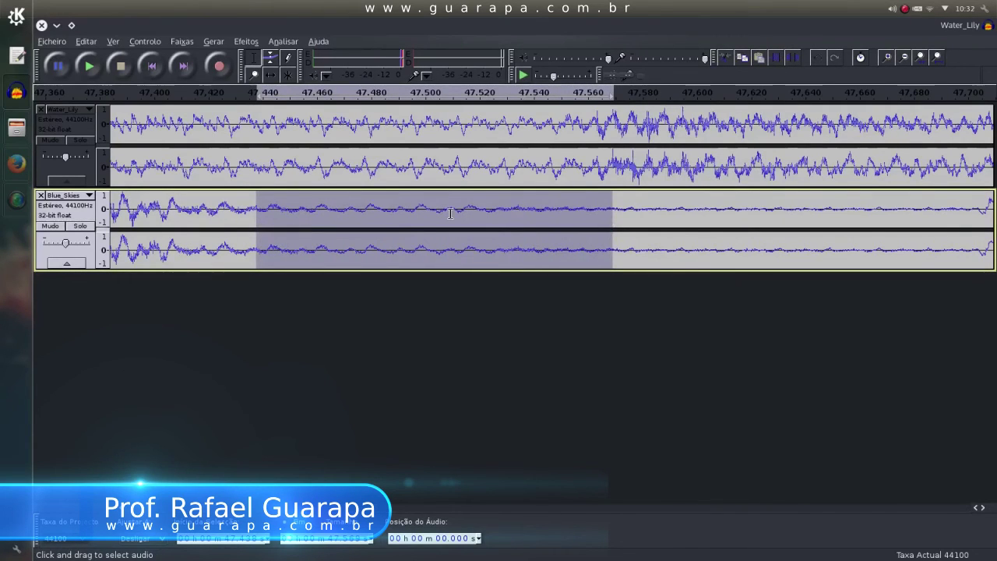
key(Delete)
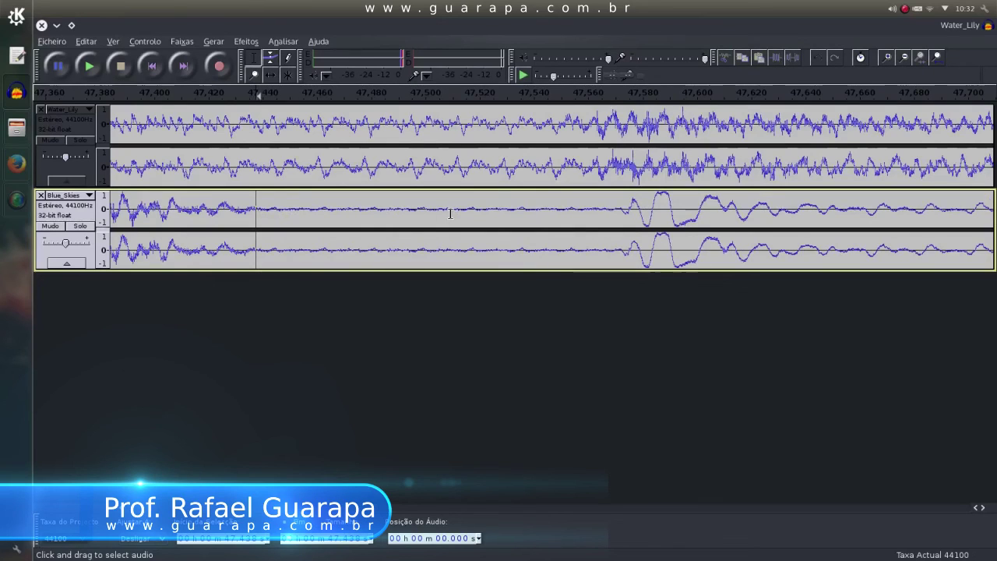